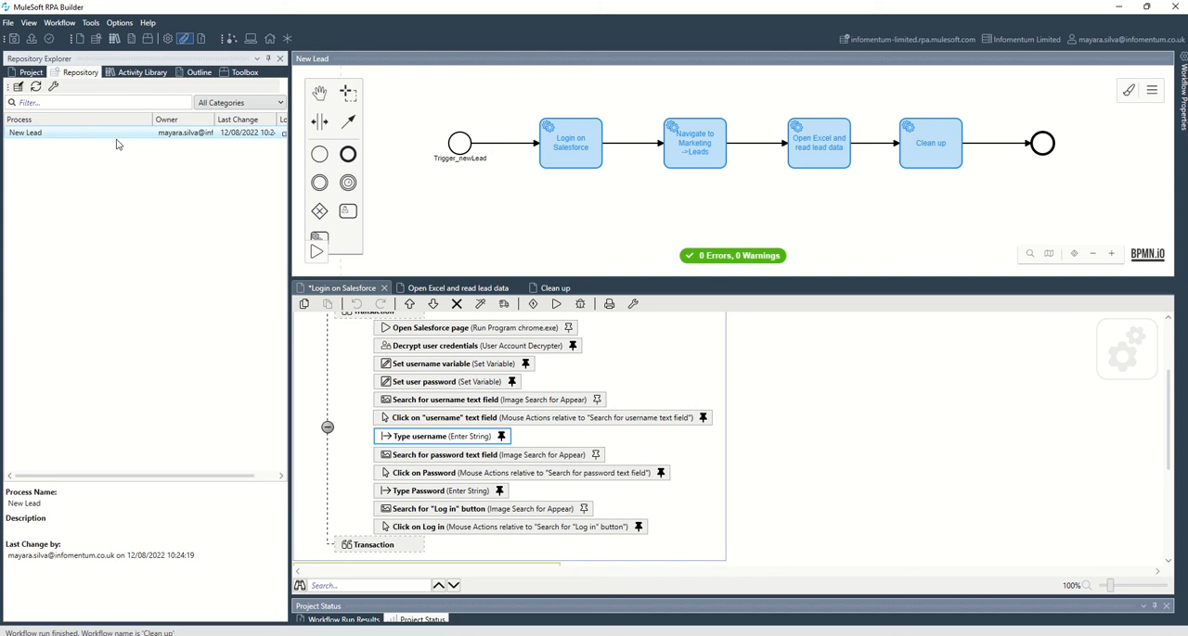
- Review the activity steps in the Login on Salesforce workflow and display the toolbox of available actions
{"action": "left_click", "coordinate": [129, 137]}
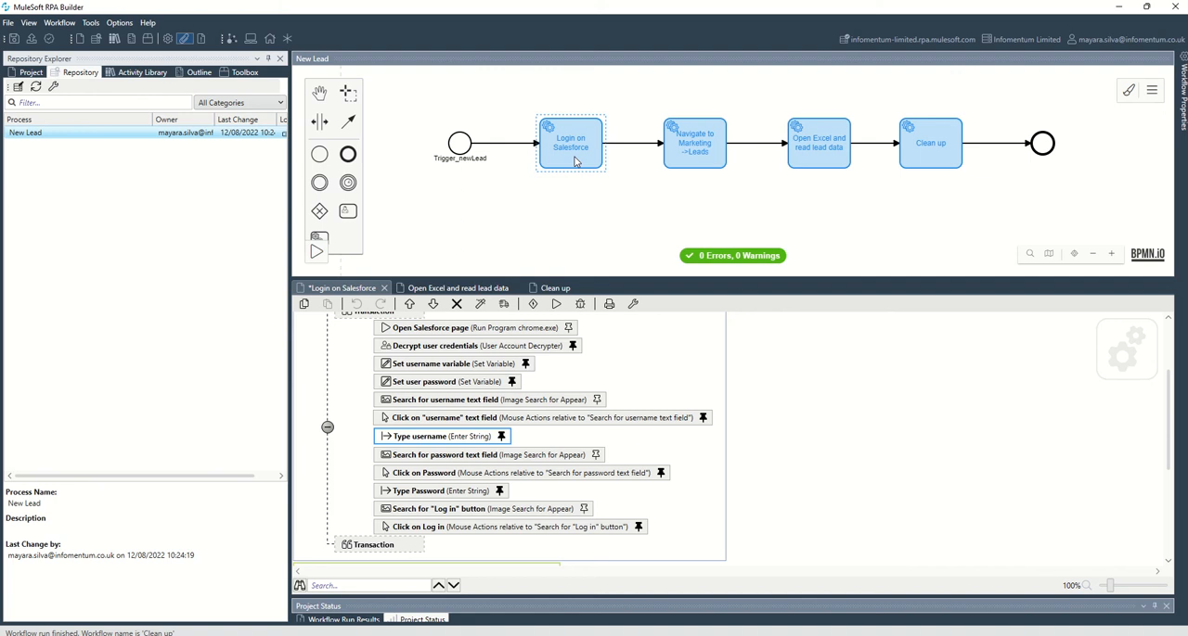
{"action": "scroll", "coordinate": [427, 403], "scroll_direction": "up", "scroll_amount": 2}
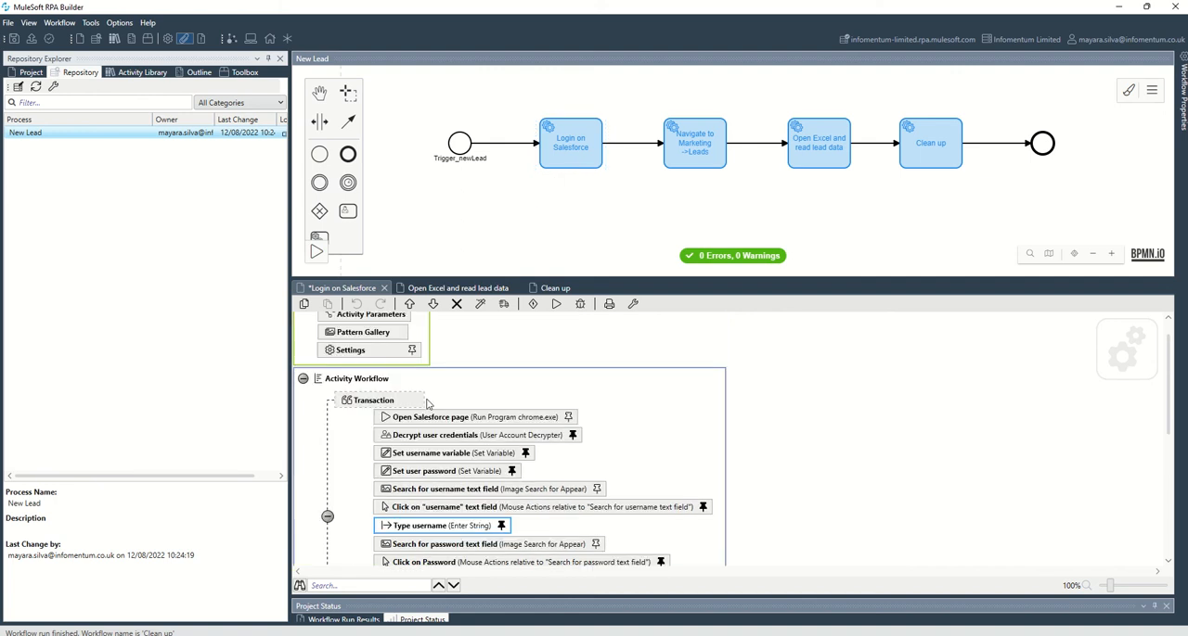
{"action": "scroll", "coordinate": [427, 402], "scroll_direction": "down", "scroll_amount": 2}
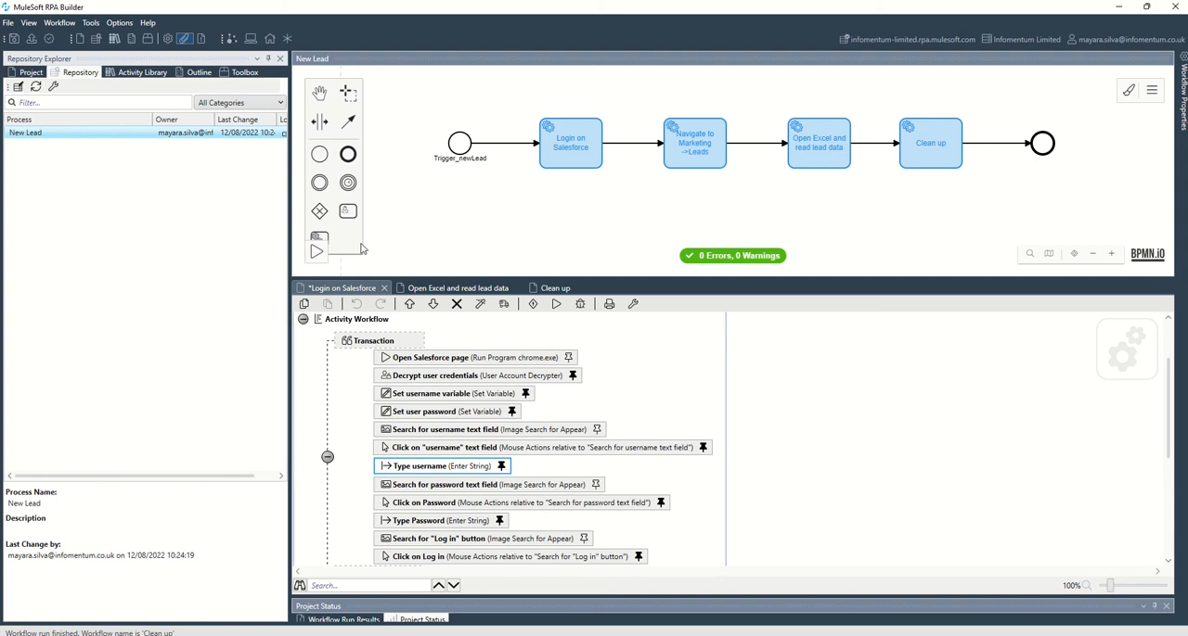
{"action": "left_click", "coordinate": [242, 73]}
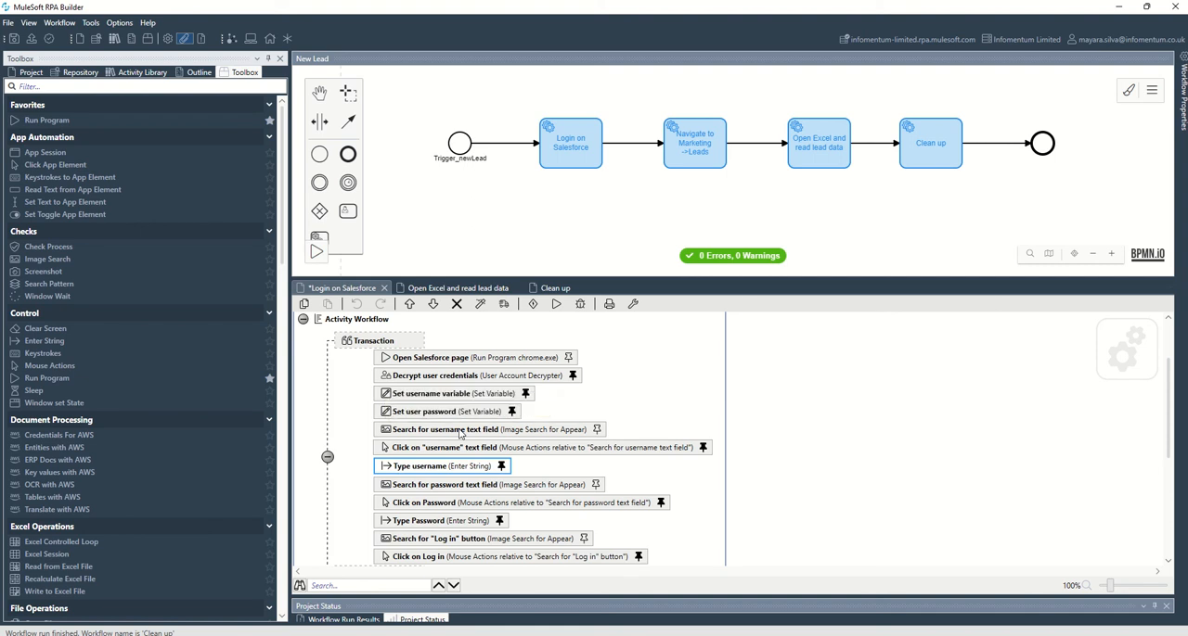
- Inspect the image search settings and enlarged search area of "Search for username text field", leaving them unchanged
{"action": "double_click", "coordinate": [459, 433]}
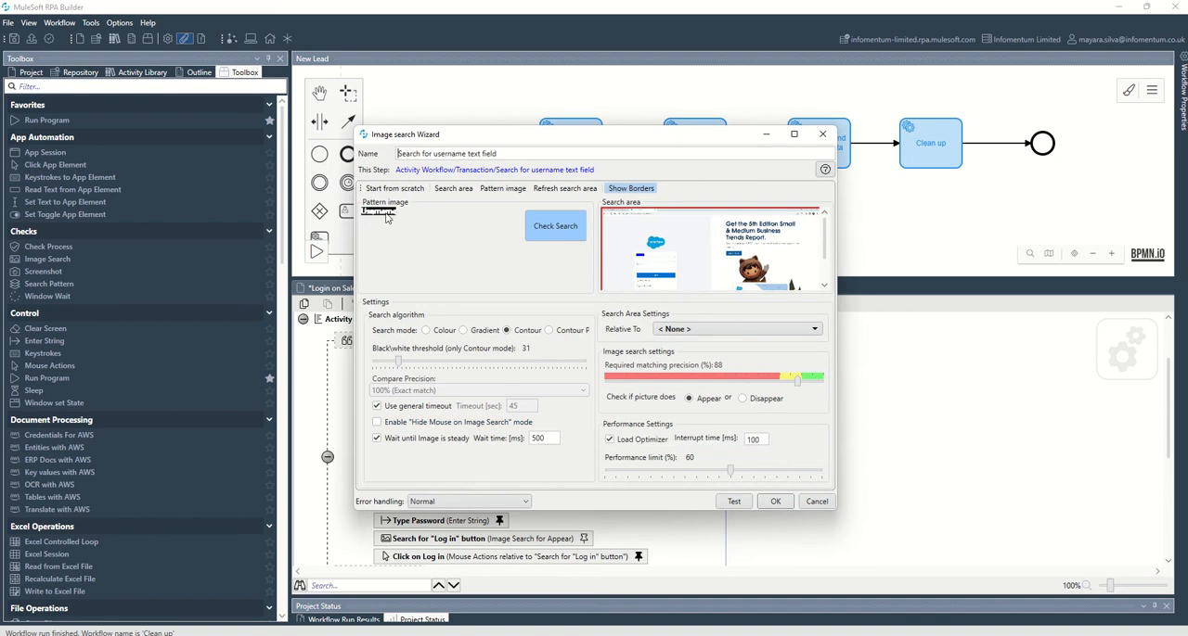
{"action": "double_click", "coordinate": [667, 249]}
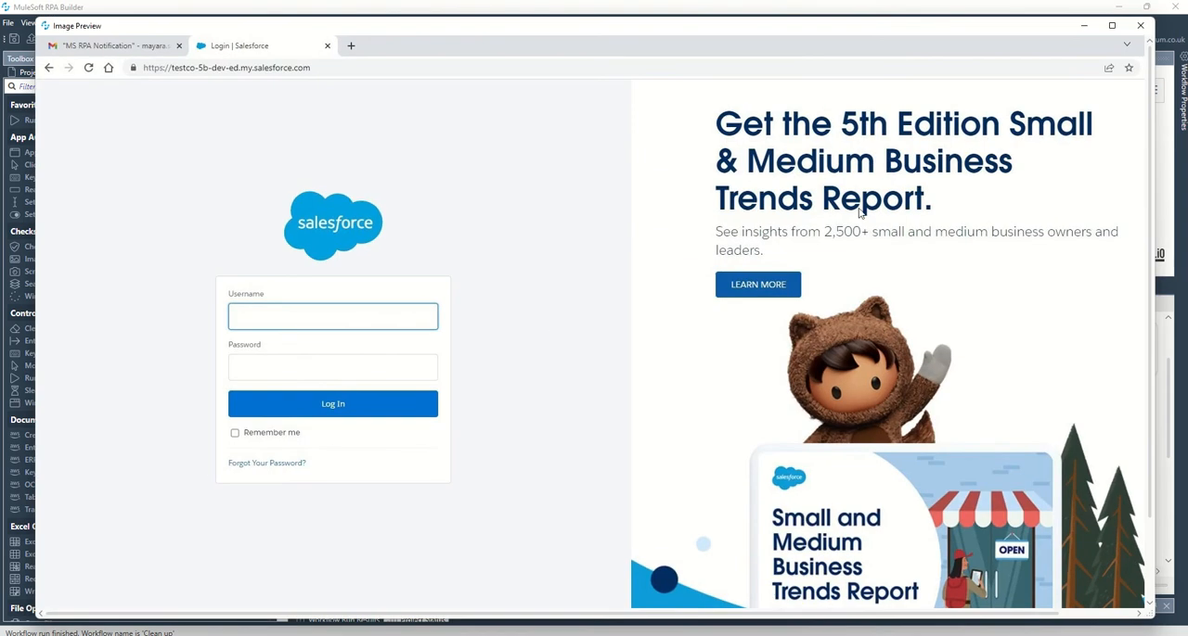
{"action": "left_click", "coordinate": [1141, 27]}
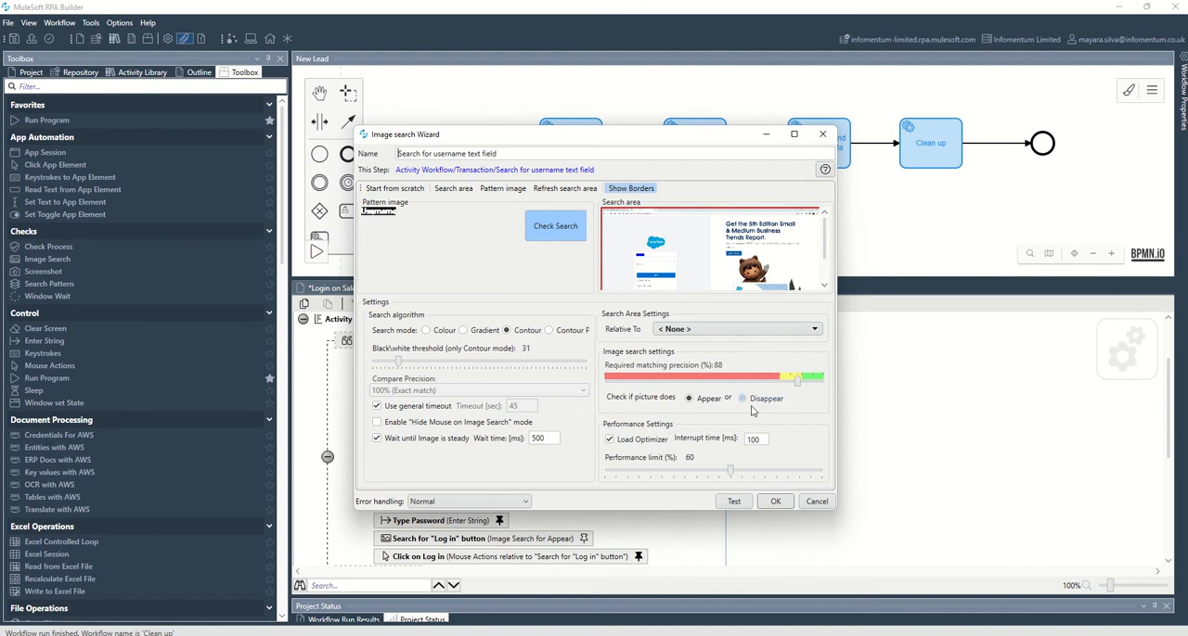
{"action": "left_click", "coordinate": [805, 501]}
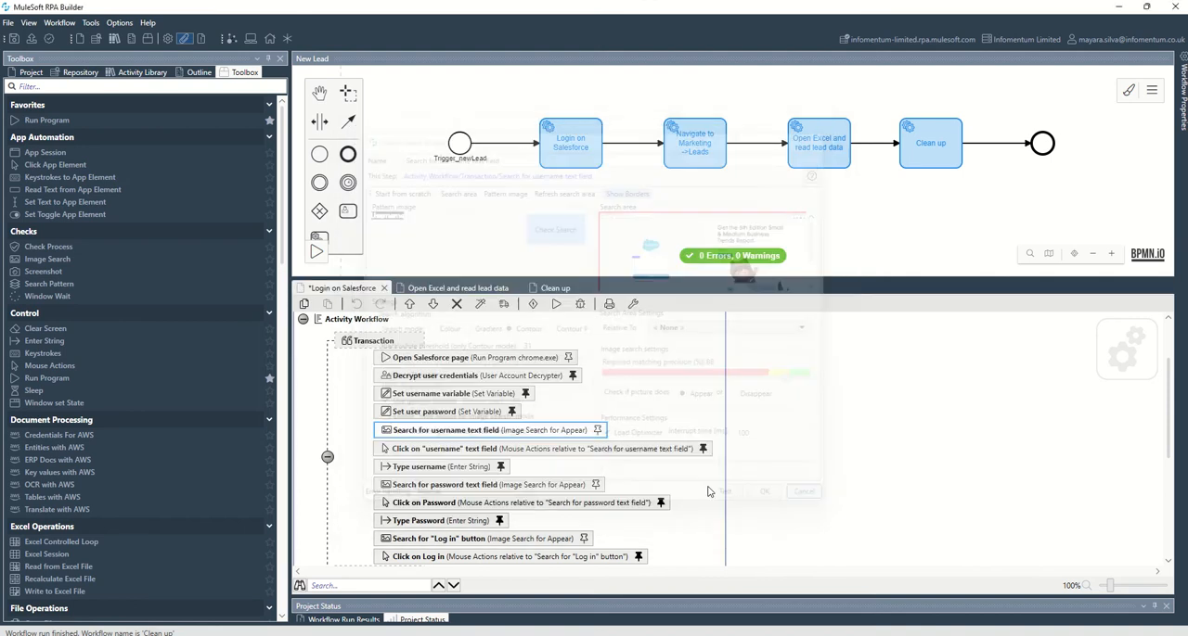
- Inspect the mouse action settings of "Click on "username" text field" without changes, and select the Type username step
{"action": "double_click", "coordinate": [479, 452]}
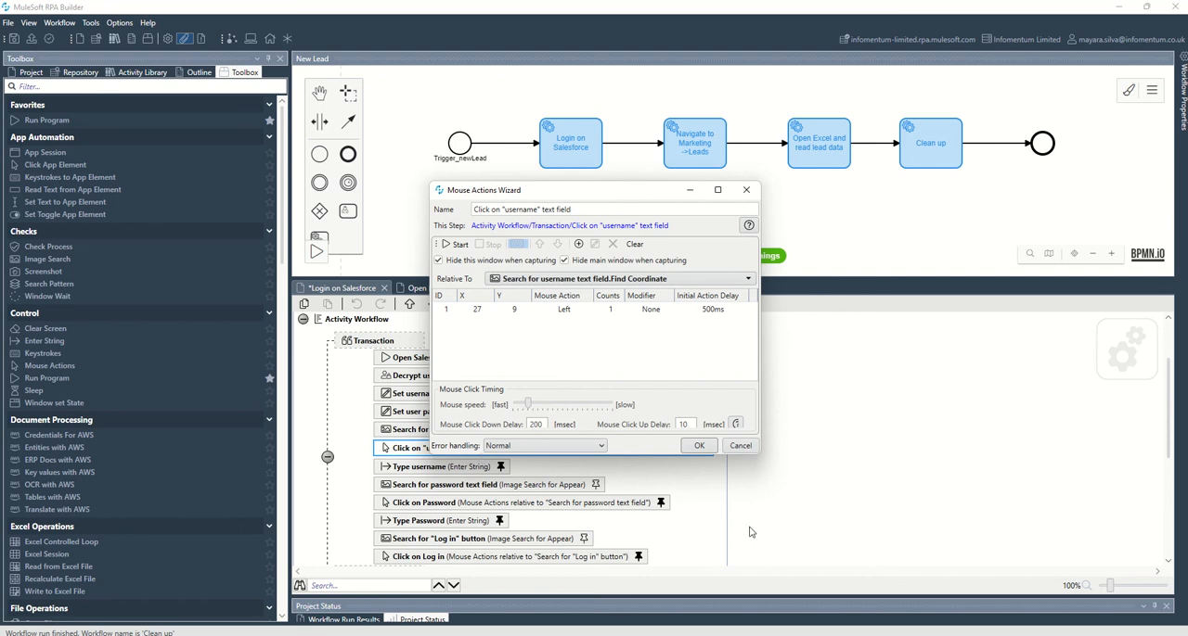
{"action": "left_click", "coordinate": [740, 446]}
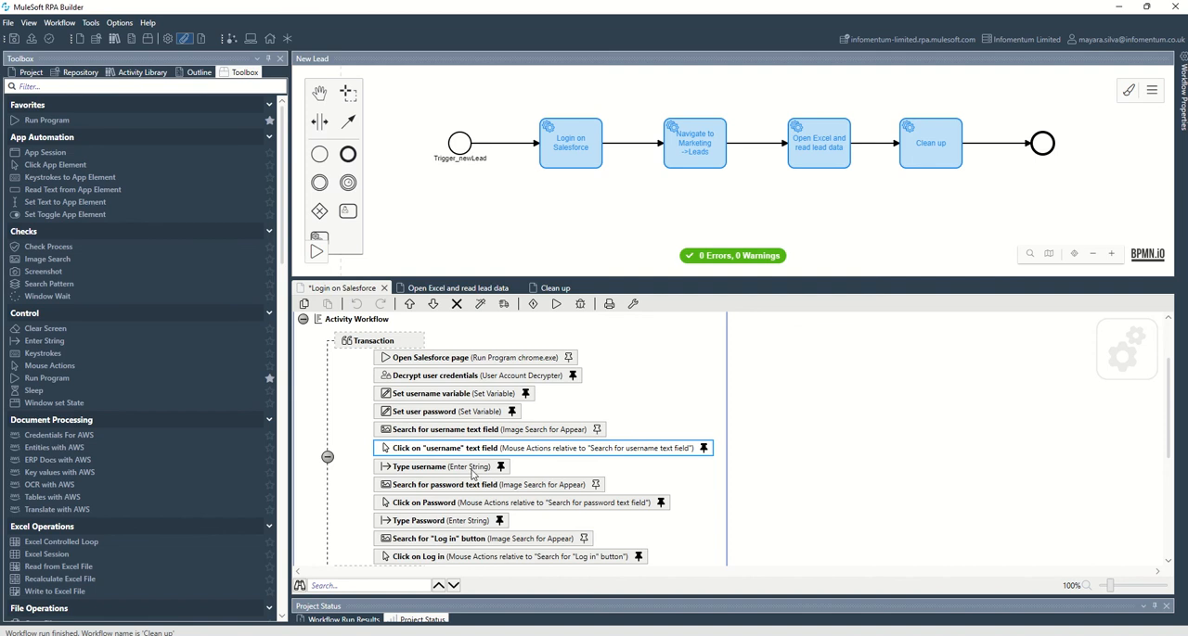
{"action": "left_click", "coordinate": [472, 468]}
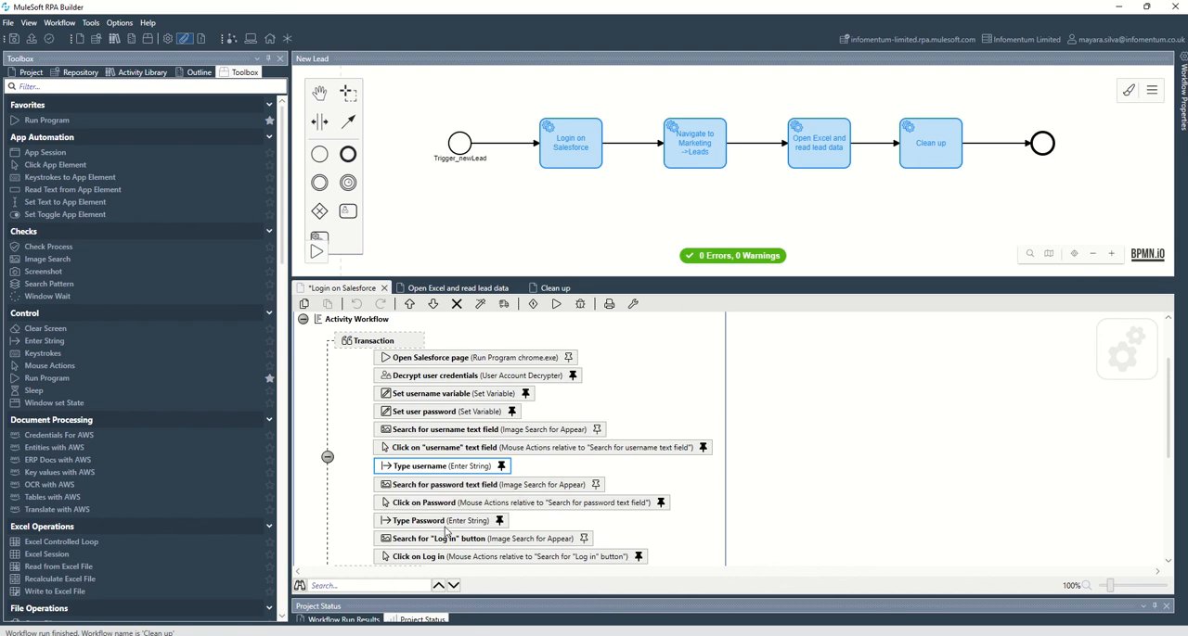
- Open the "Open Excel and read lead data" workflow and examine its lead-entry steps, alternative branch and error handling
{"action": "double_click", "coordinate": [815, 164]}
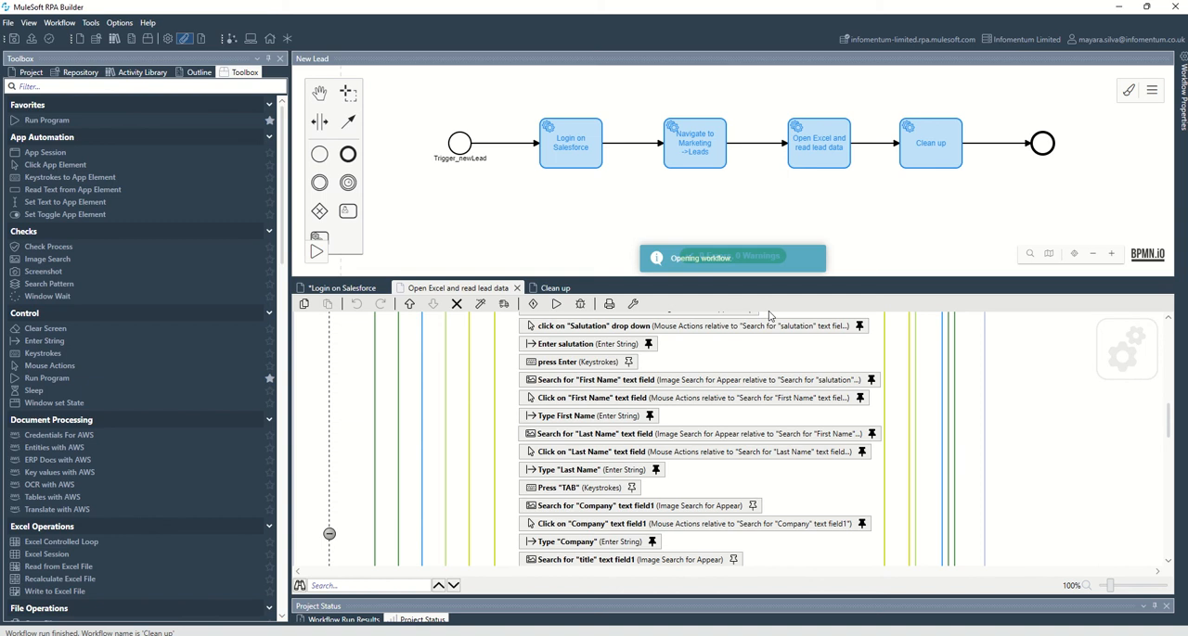
{"action": "scroll", "coordinate": [728, 436], "scroll_direction": "up", "scroll_amount": 5}
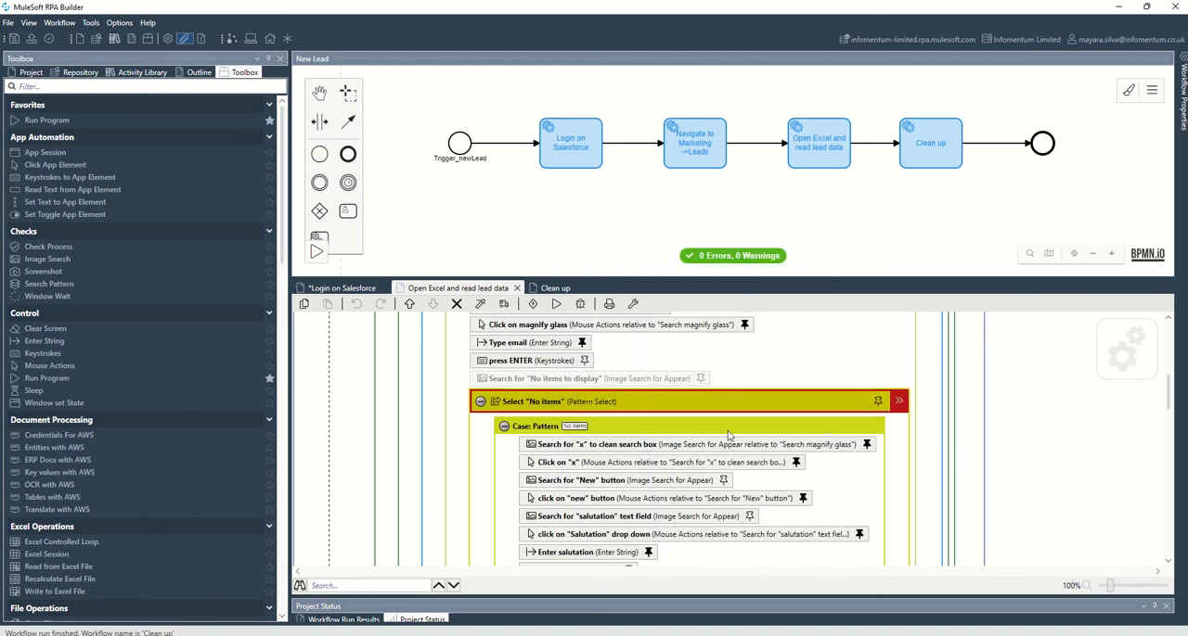
{"action": "scroll", "coordinate": [728, 436], "scroll_direction": "down", "scroll_amount": 5}
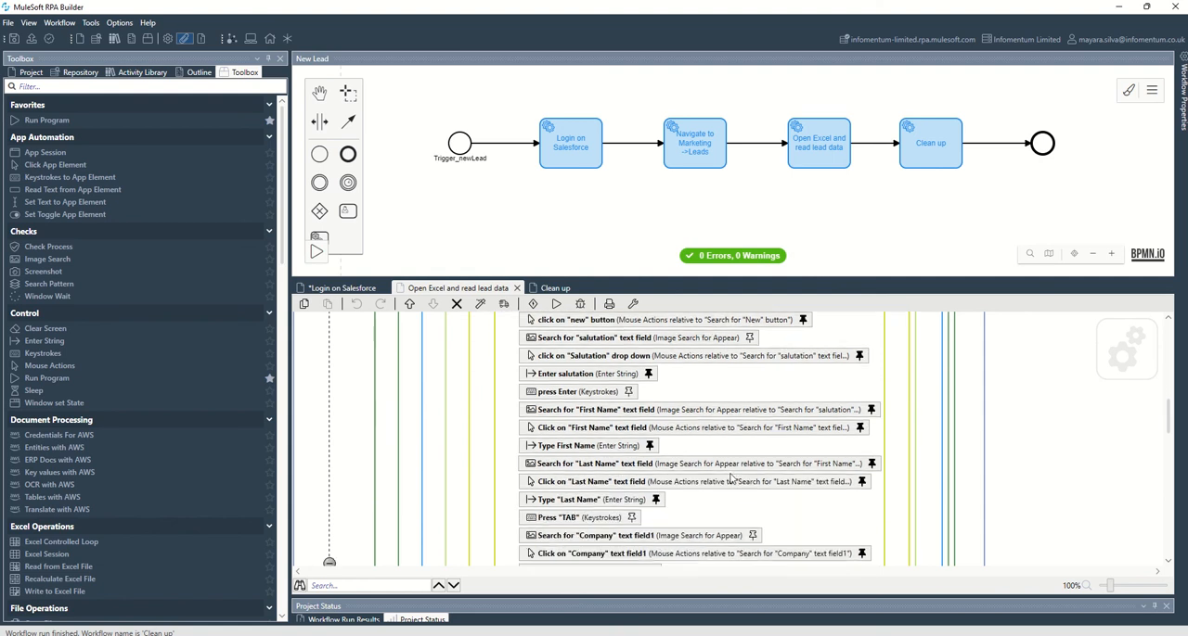
{"action": "scroll", "coordinate": [730, 479], "scroll_direction": "down", "scroll_amount": 3}
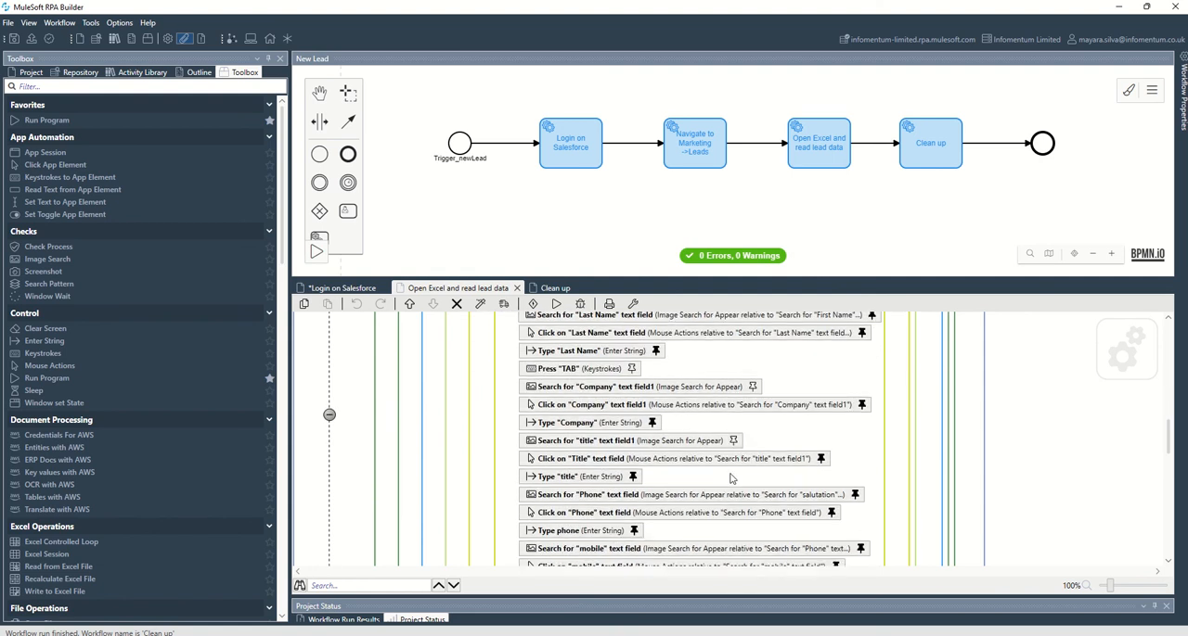
{"action": "scroll", "coordinate": [730, 479], "scroll_direction": "down", "scroll_amount": 8}
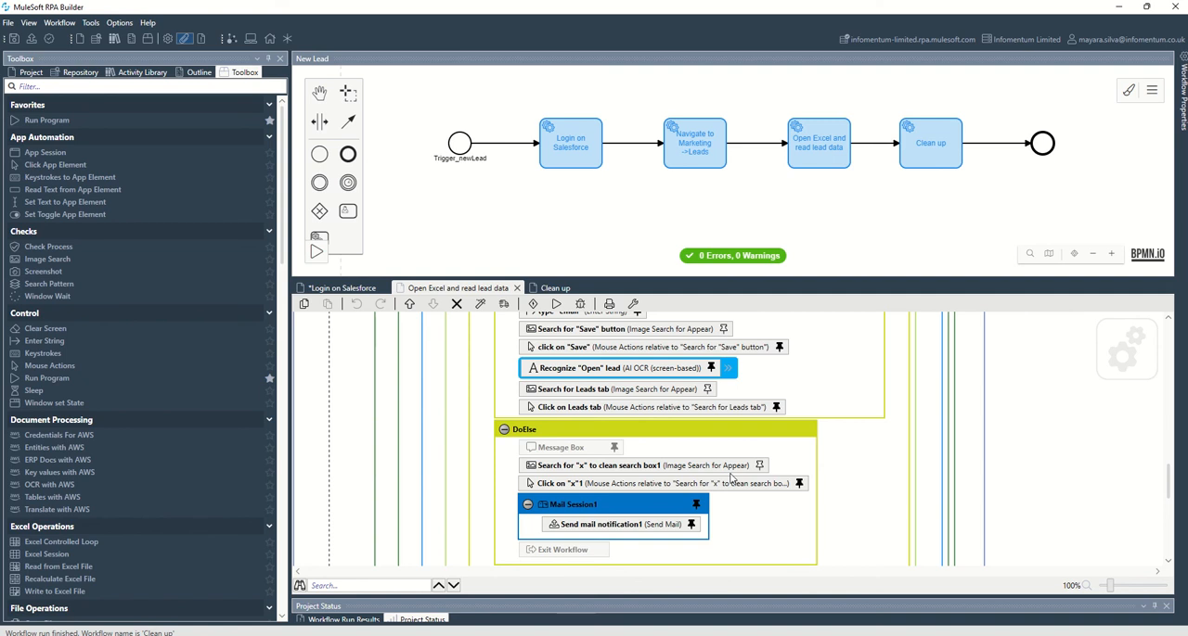
{"action": "scroll", "coordinate": [731, 479], "scroll_direction": "down", "scroll_amount": 2}
{"action": "scroll", "coordinate": [730, 479], "scroll_direction": "down", "scroll_amount": 3}
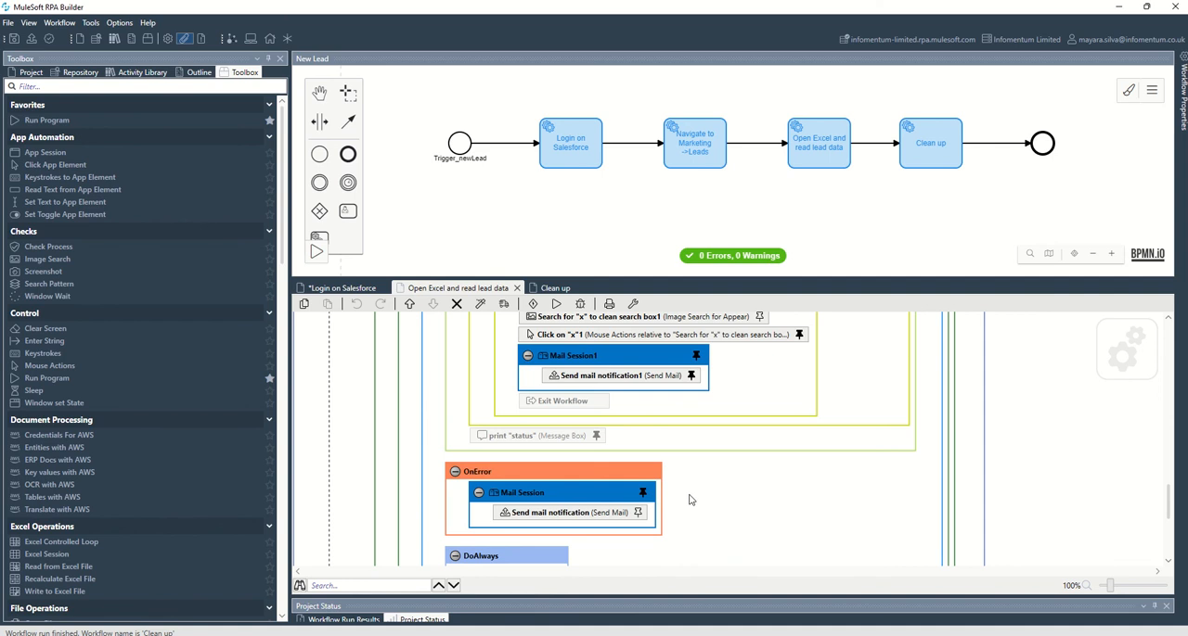
{"action": "scroll", "coordinate": [723, 485], "scroll_direction": "up", "scroll_amount": 5}
{"action": "scroll", "coordinate": [723, 485], "scroll_direction": "up", "scroll_amount": 20}
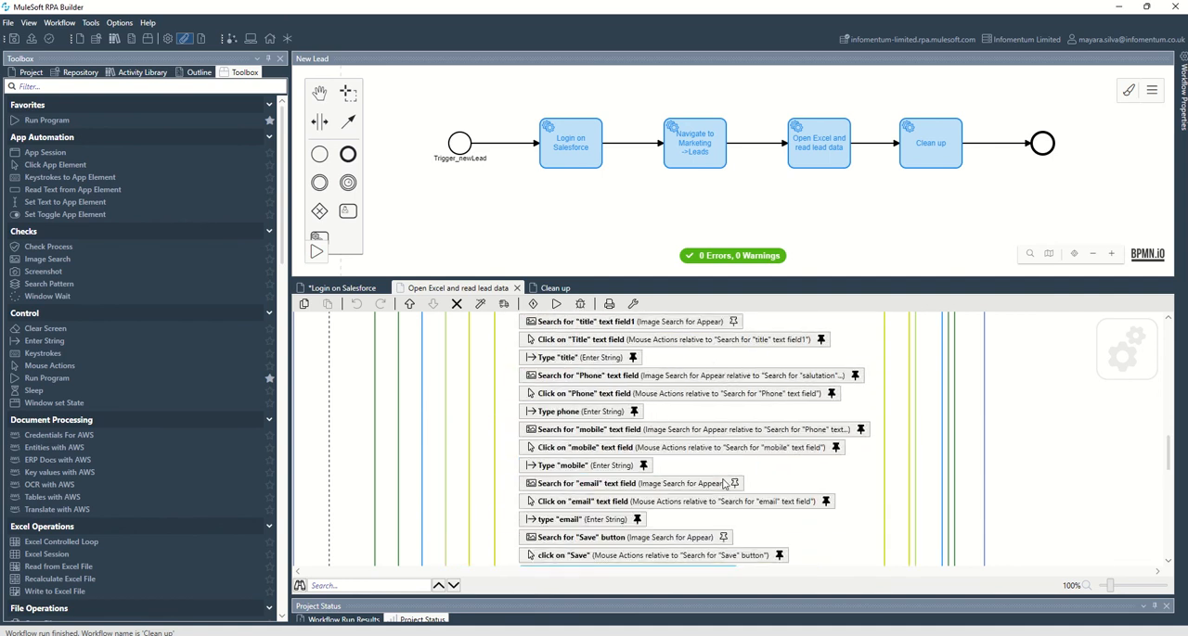
{"action": "scroll", "coordinate": [722, 484], "scroll_direction": "up", "scroll_amount": 10}
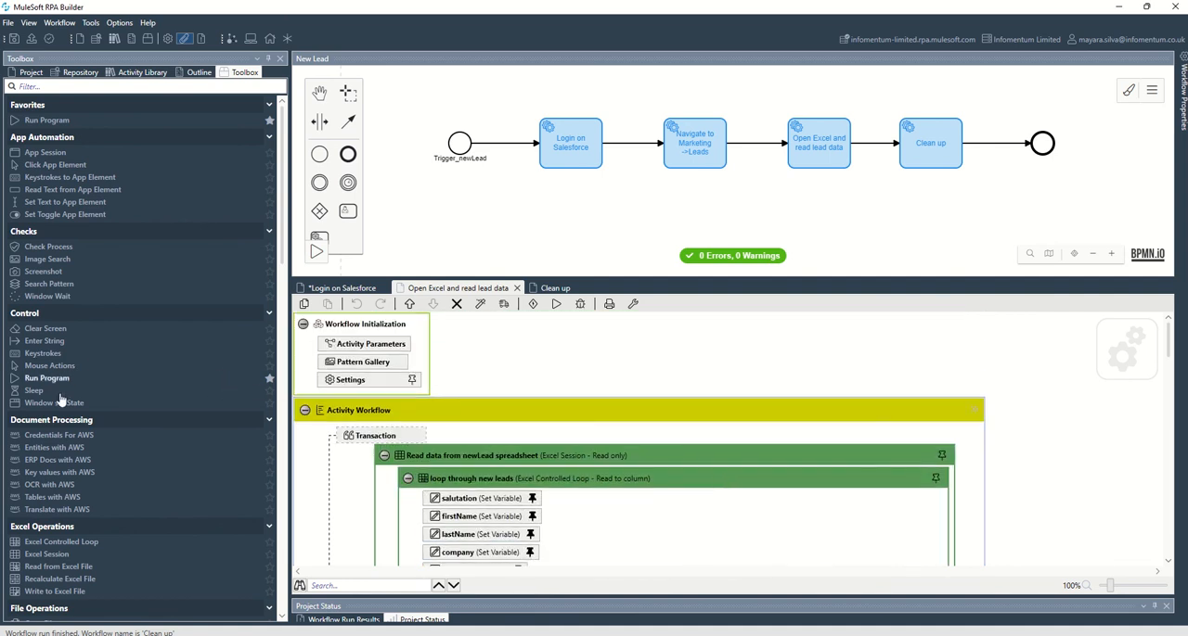
- Browse the toolbox actions from Excel Operations through File Operations and Flow Control to Mail Operations
{"action": "scroll", "coordinate": [82, 482], "scroll_direction": "down", "scroll_amount": 2}
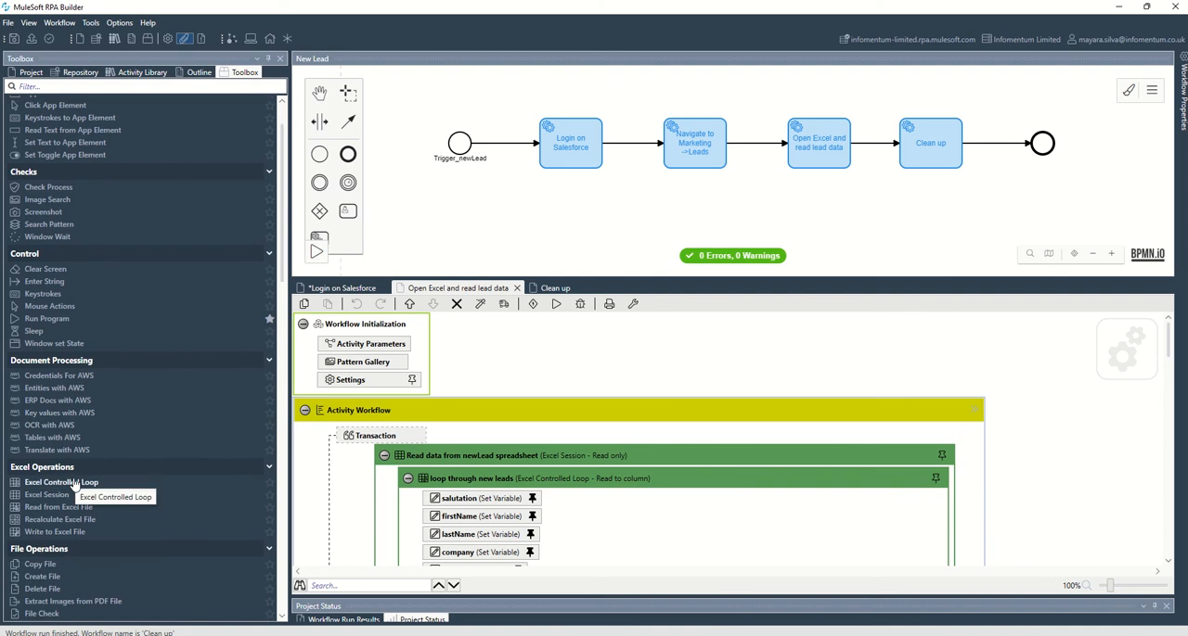
{"action": "scroll", "coordinate": [76, 485], "scroll_direction": "down", "scroll_amount": 1}
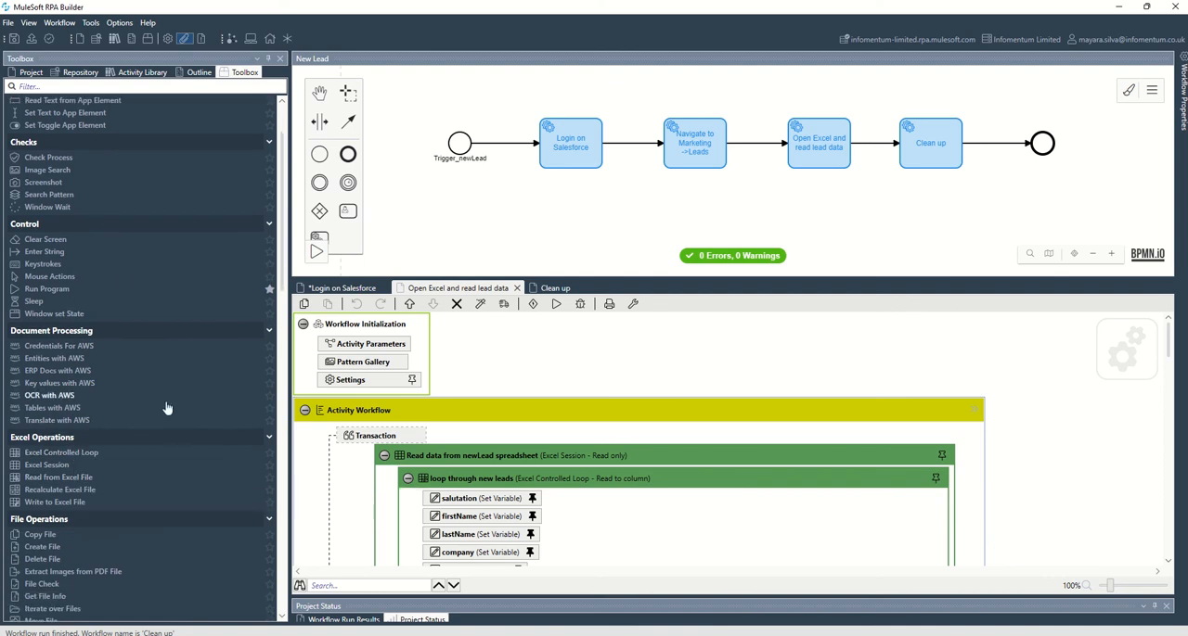
{"action": "scroll", "coordinate": [165, 408], "scroll_direction": "down", "scroll_amount": 2}
{"action": "scroll", "coordinate": [171, 466], "scroll_direction": "down", "scroll_amount": 3}
{"action": "scroll", "coordinate": [174, 474], "scroll_direction": "down", "scroll_amount": 9}
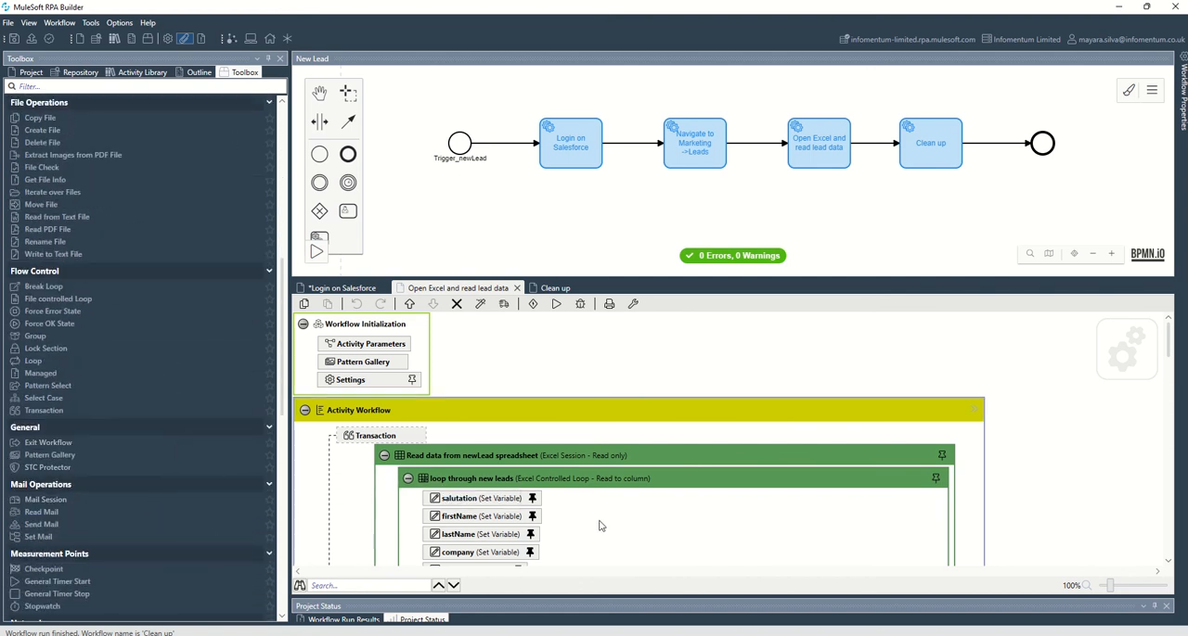
- Examine the Excel workflow from the "No items" pattern case through DoElse to the OnError mail notification and DoAlways blocks
{"action": "scroll", "coordinate": [599, 522], "scroll_direction": "down", "scroll_amount": 6}
{"action": "scroll", "coordinate": [603, 520], "scroll_direction": "down", "scroll_amount": 5}
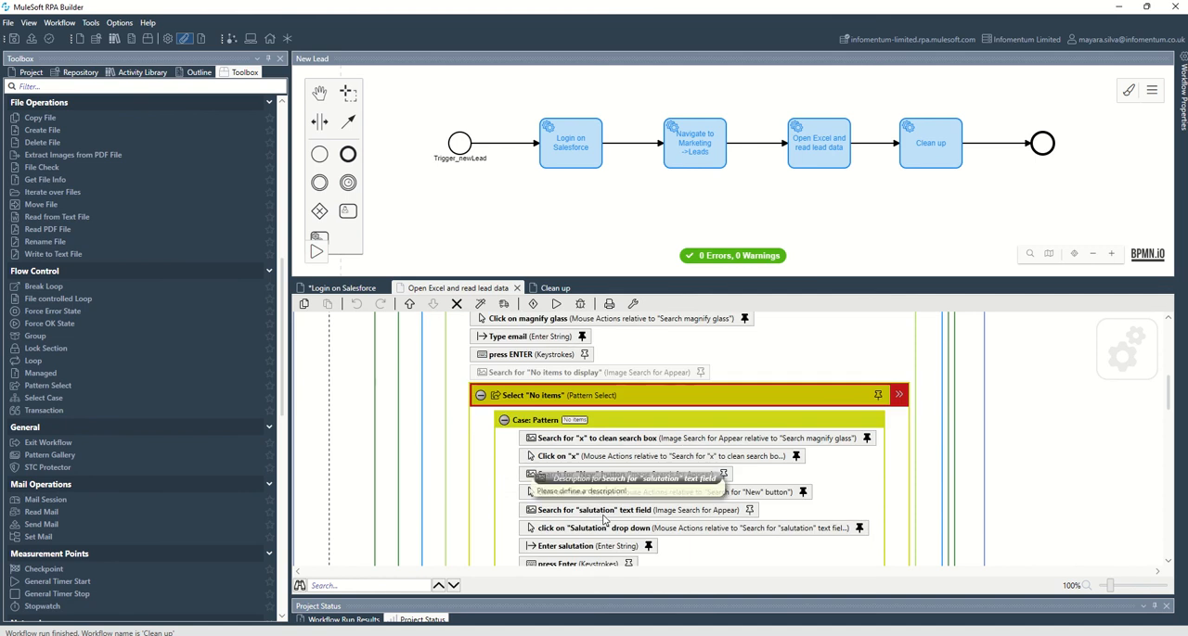
{"action": "scroll", "coordinate": [603, 519], "scroll_direction": "down", "scroll_amount": 10}
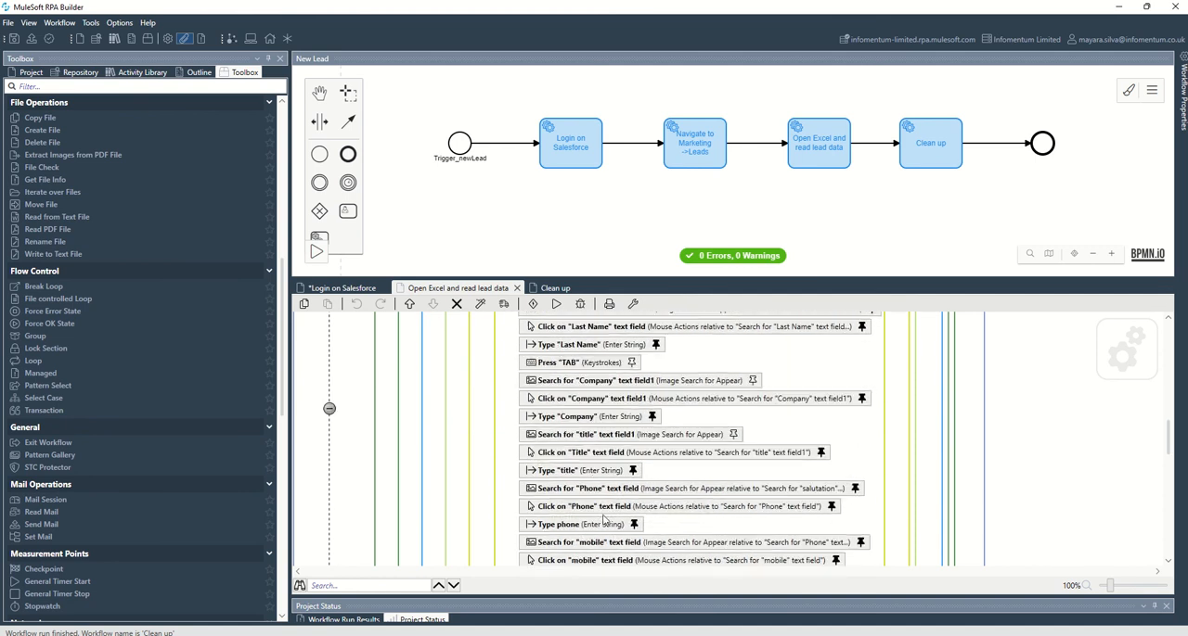
{"action": "scroll", "coordinate": [603, 520], "scroll_direction": "down", "scroll_amount": 4}
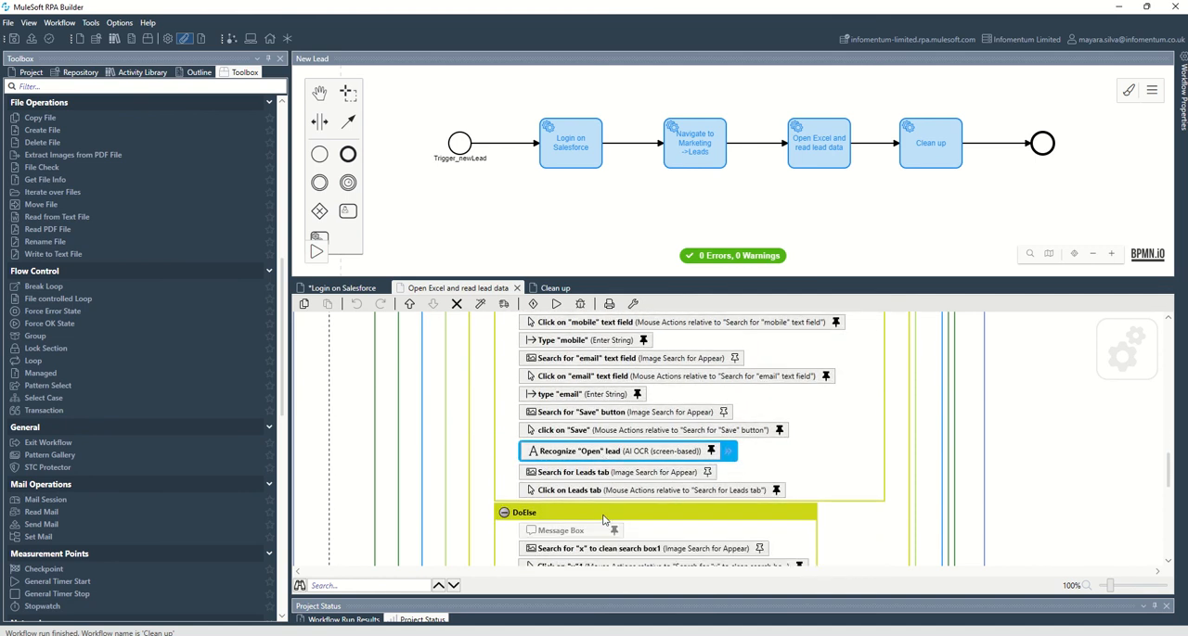
{"action": "scroll", "coordinate": [603, 521], "scroll_direction": "down", "scroll_amount": 6}
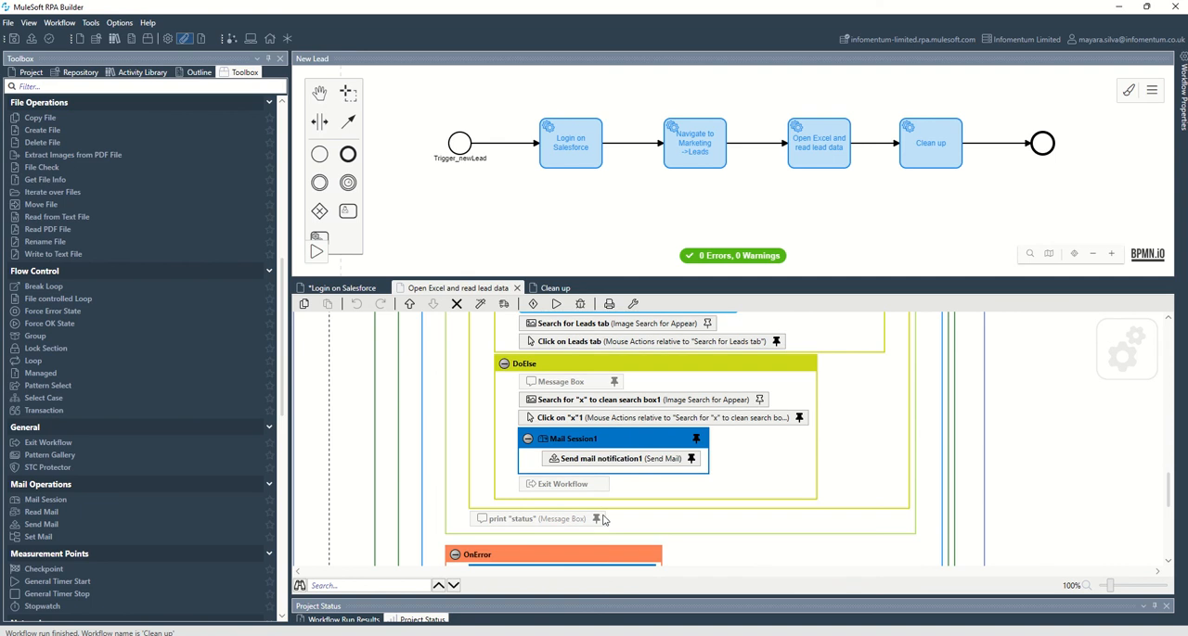
{"action": "scroll", "coordinate": [603, 521], "scroll_direction": "down", "scroll_amount": 1}
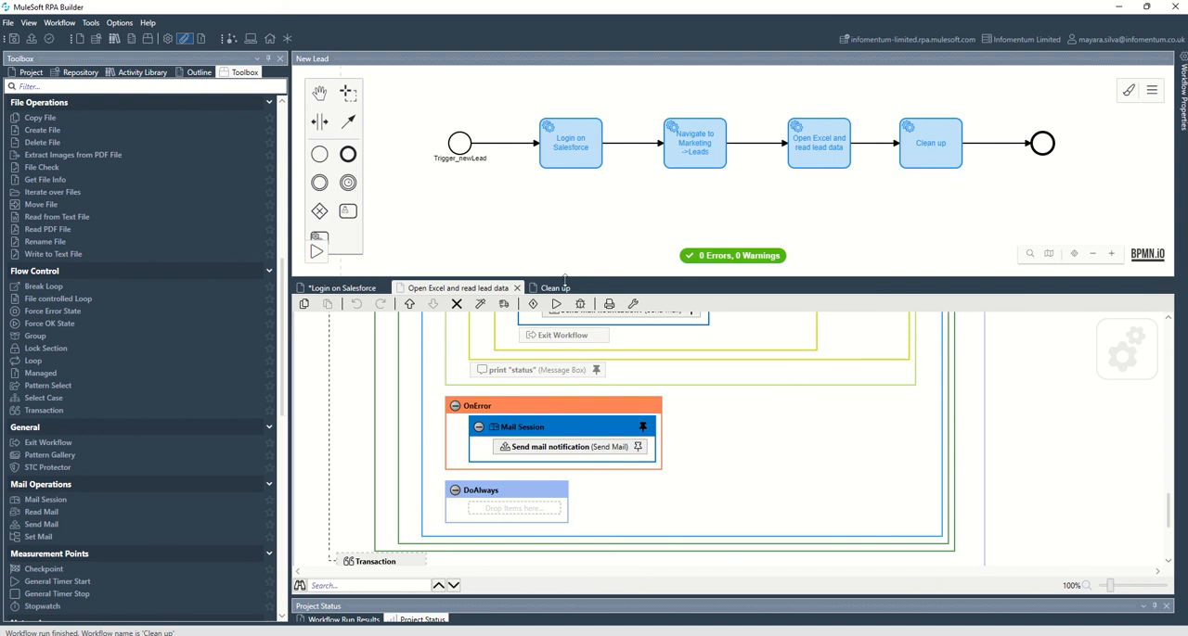
- Open the Clean up workflow and review its log-out and page-closing steps
{"action": "left_click", "coordinate": [563, 282]}
{"action": "scroll", "coordinate": [750, 418], "scroll_direction": "down", "scroll_amount": 1}
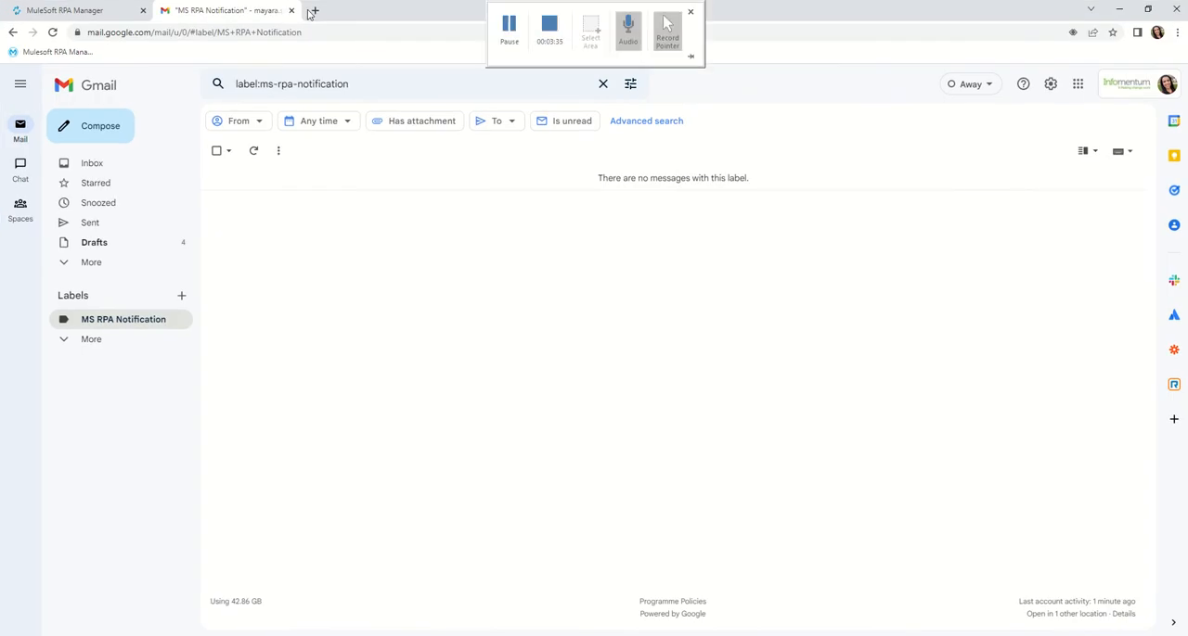
- Open a new Chrome tab, detach it into its own window and maximize that window
{"action": "left_click", "coordinate": [315, 10]}
{"action": "left_click_drag", "start_coordinate": [339, 13], "coordinate": [147, 98]}
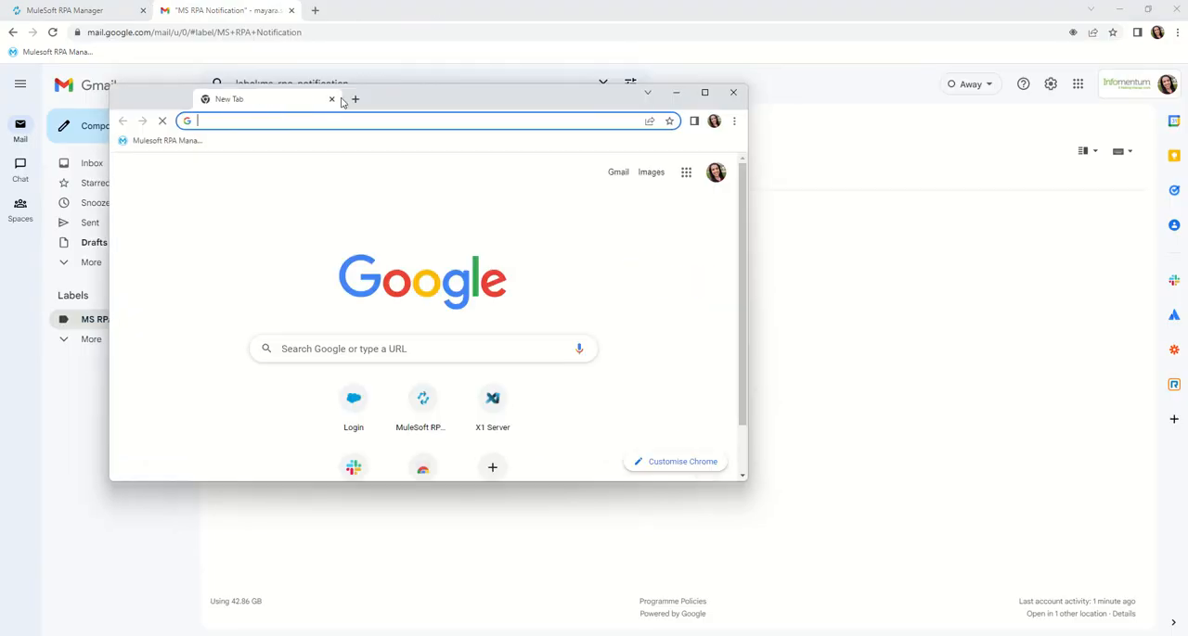
{"action": "left_click", "coordinate": [704, 93]}
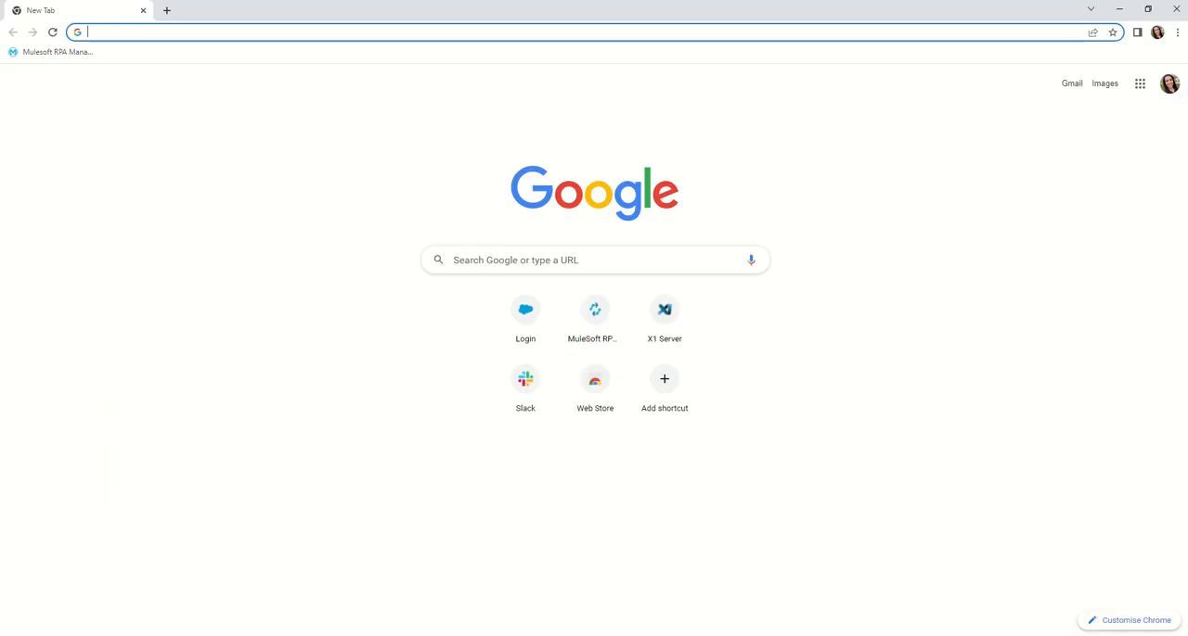
- Switch back to MuleSoft RPA Builder and run the New Lead process
{"action": "left_click", "coordinate": [654, 634]}
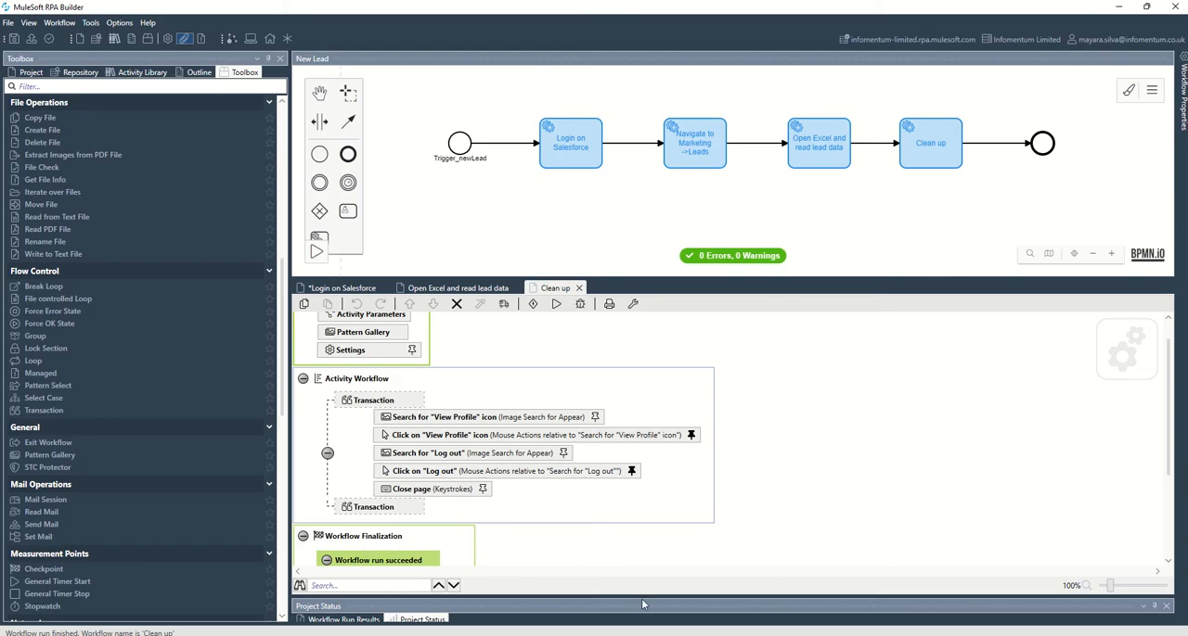
{"action": "left_click", "coordinate": [317, 253]}
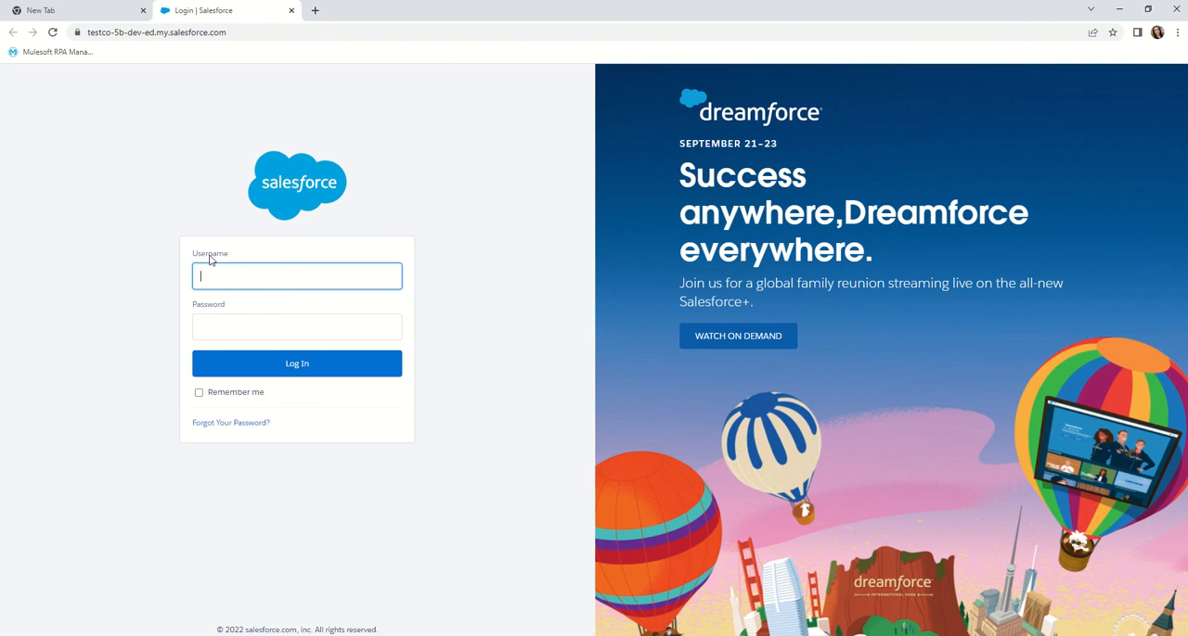
- Log in to Salesforce with the account's username and password, and open the Leads list
{"action": "left_click", "coordinate": [211, 305]}
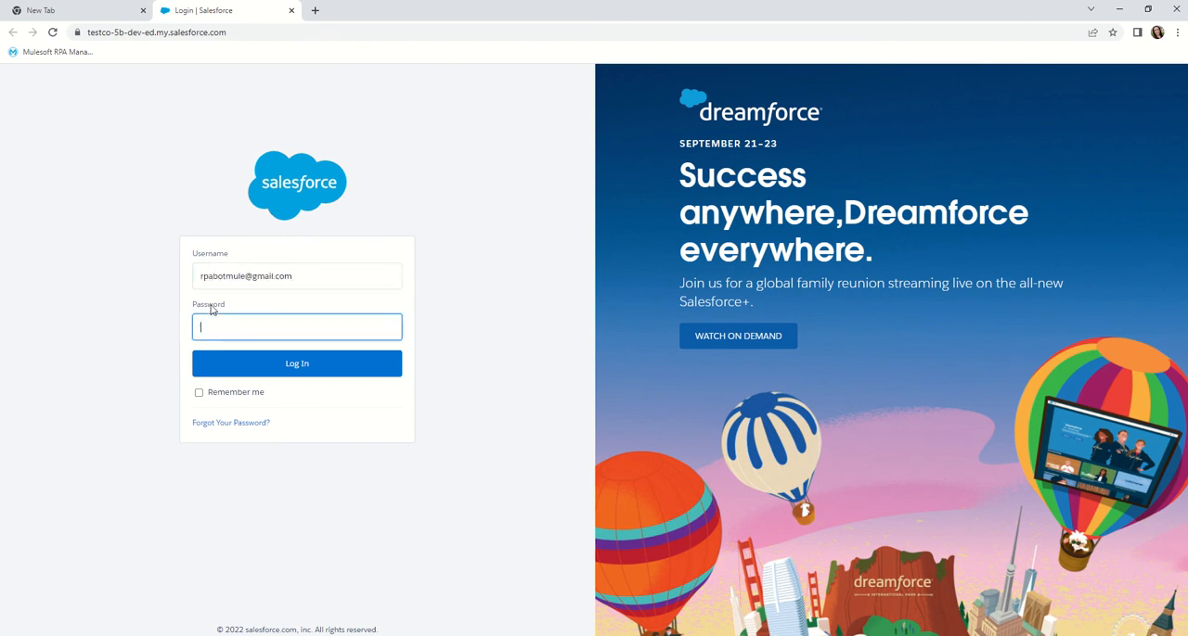
{"action": "type", "text": "••••••••••"}
{"action": "left_click", "coordinate": [295, 367]}
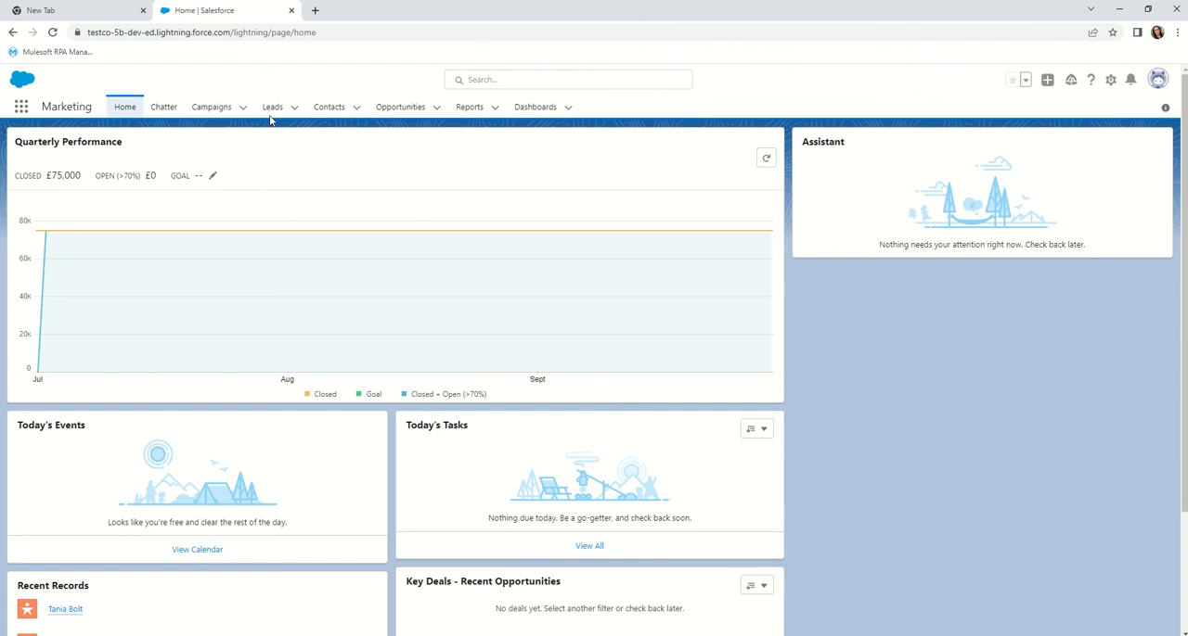
{"action": "left_click", "coordinate": [270, 109]}
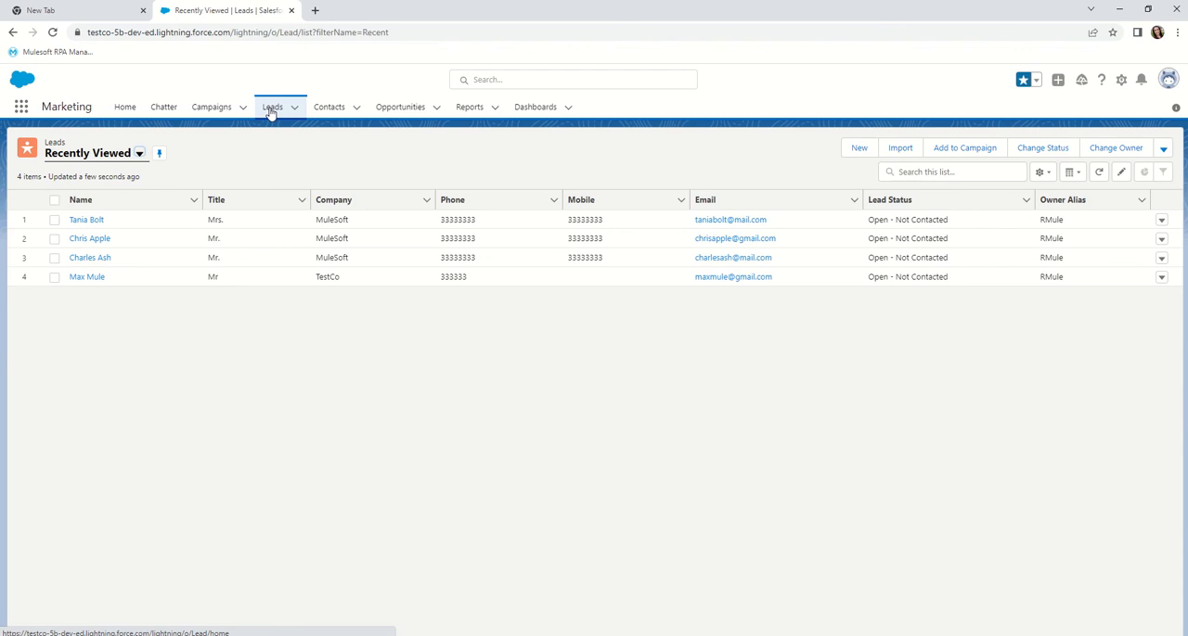
- Search the Leads list by the e-mail addresses of the two Excel leads in turn, clearing the search after each
{"action": "left_click", "coordinate": [891, 171]}
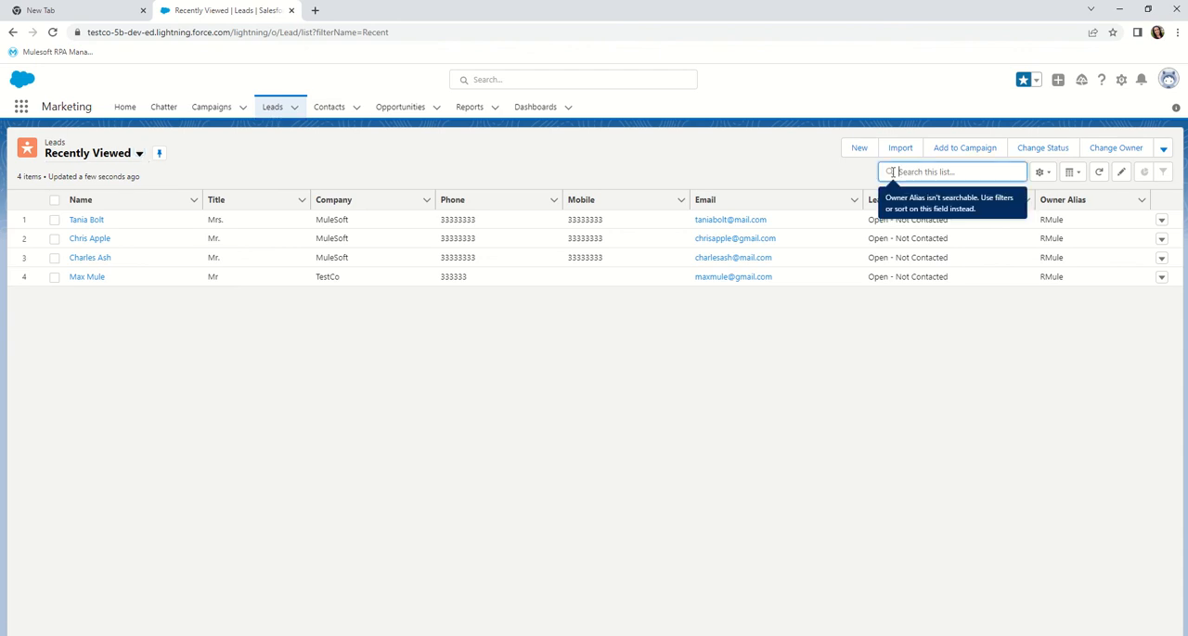
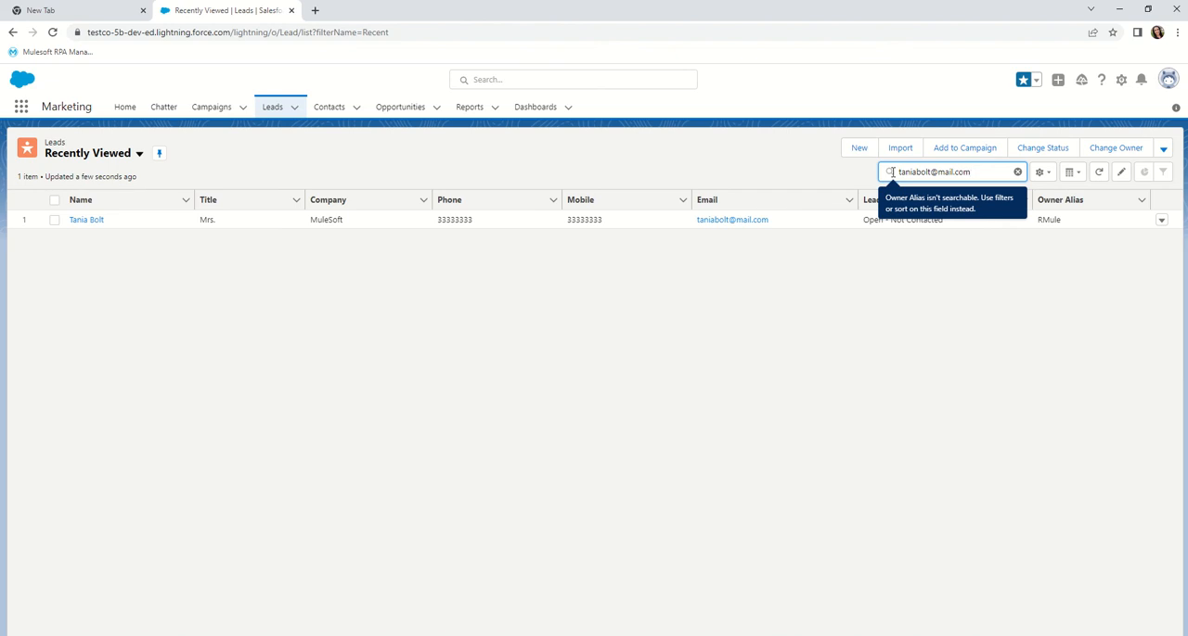
{"action": "left_click", "coordinate": [1017, 172]}
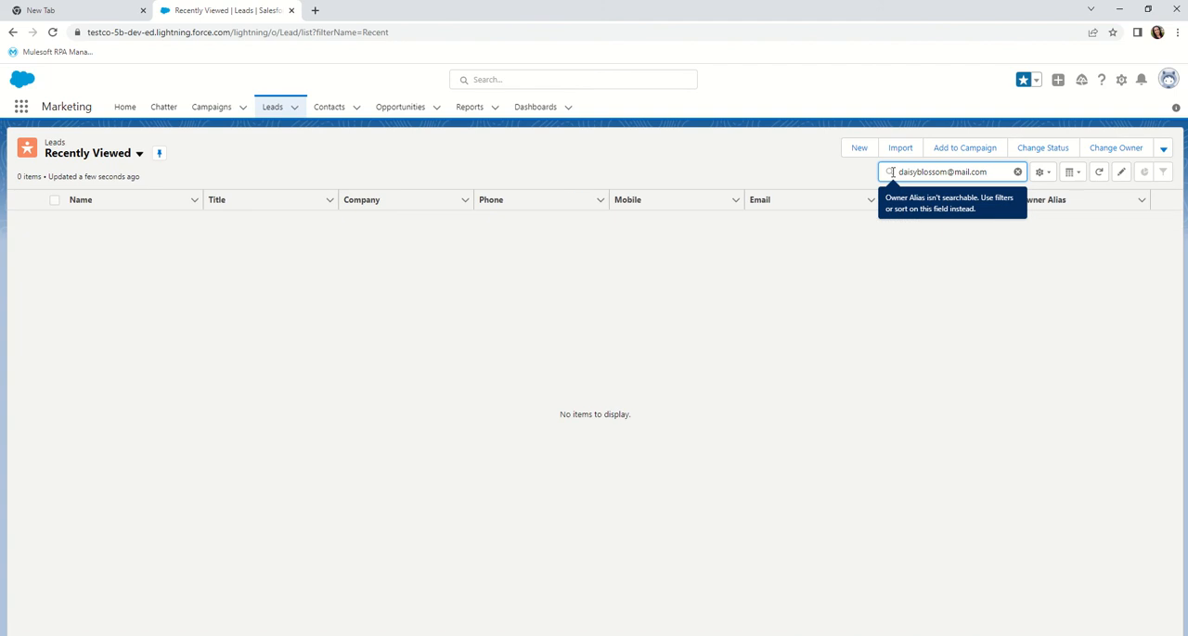
{"action": "left_click", "coordinate": [1016, 171]}
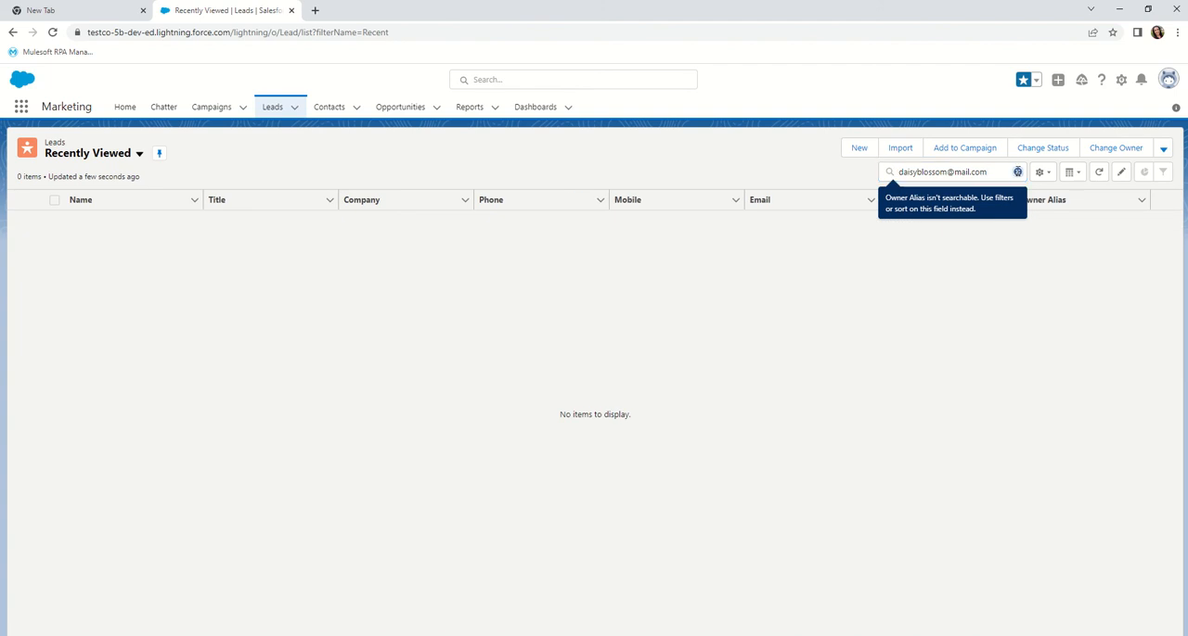
- Start a new lead record and set its salutation to Mrs
{"action": "left_click", "coordinate": [858, 149]}
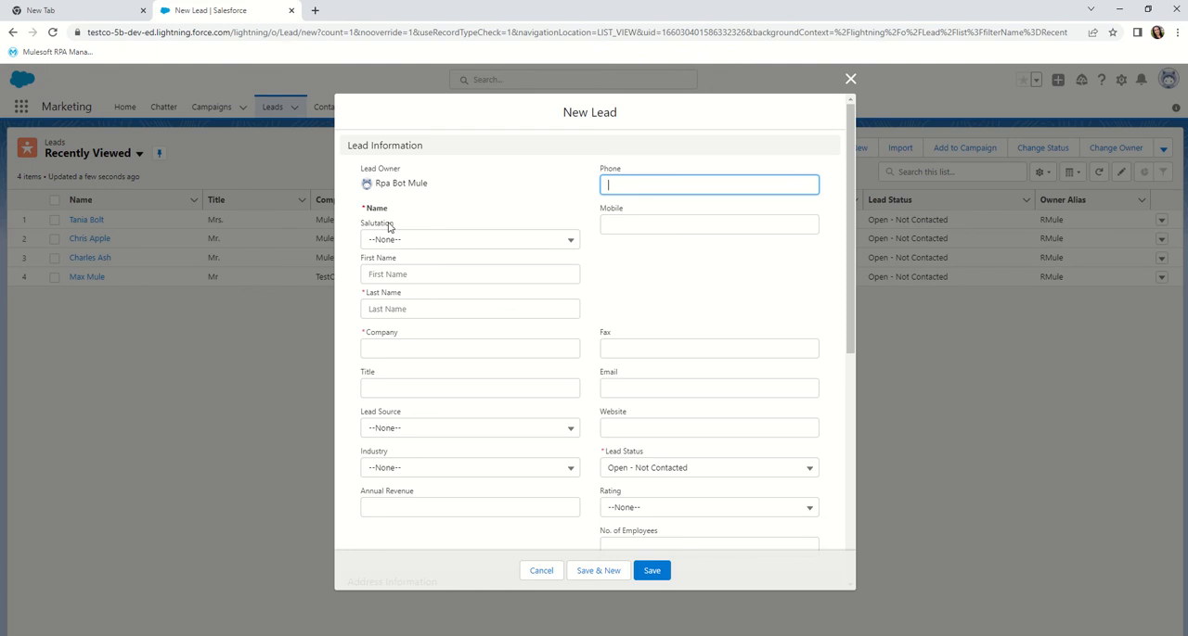
{"action": "left_click", "coordinate": [384, 227]}
{"action": "key", "text": "Down"}
{"action": "key", "text": "Down"}
{"action": "key", "text": "Down"}
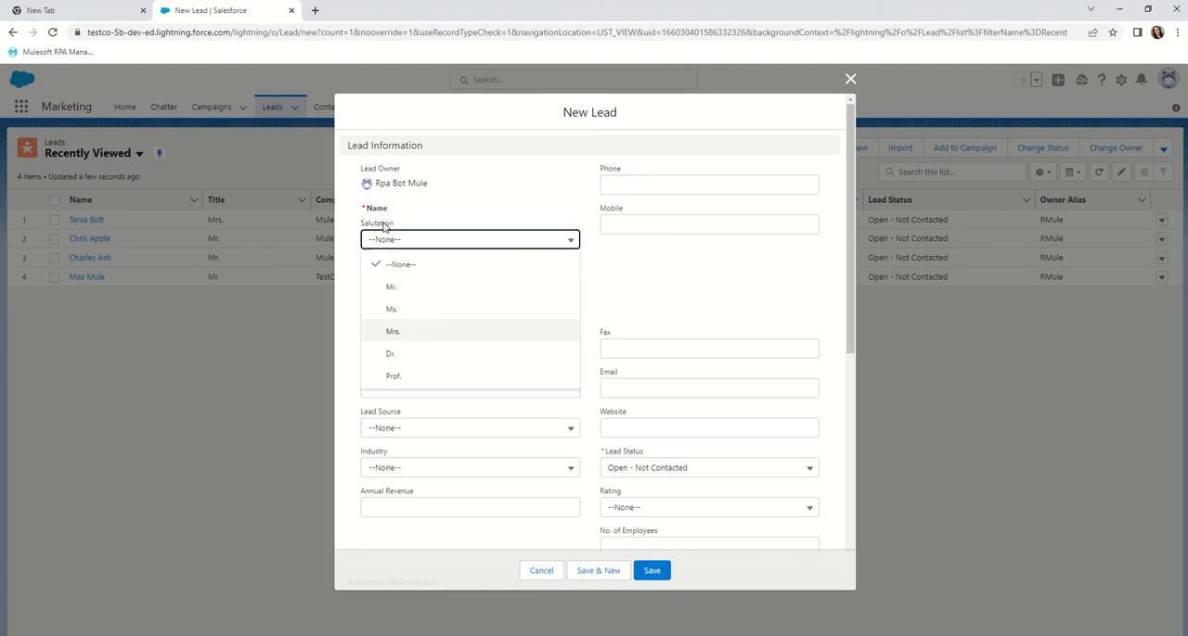
{"action": "key", "text": "Return"}
- Enter the new lead's first name and last name
{"action": "left_click", "coordinate": [382, 263]}
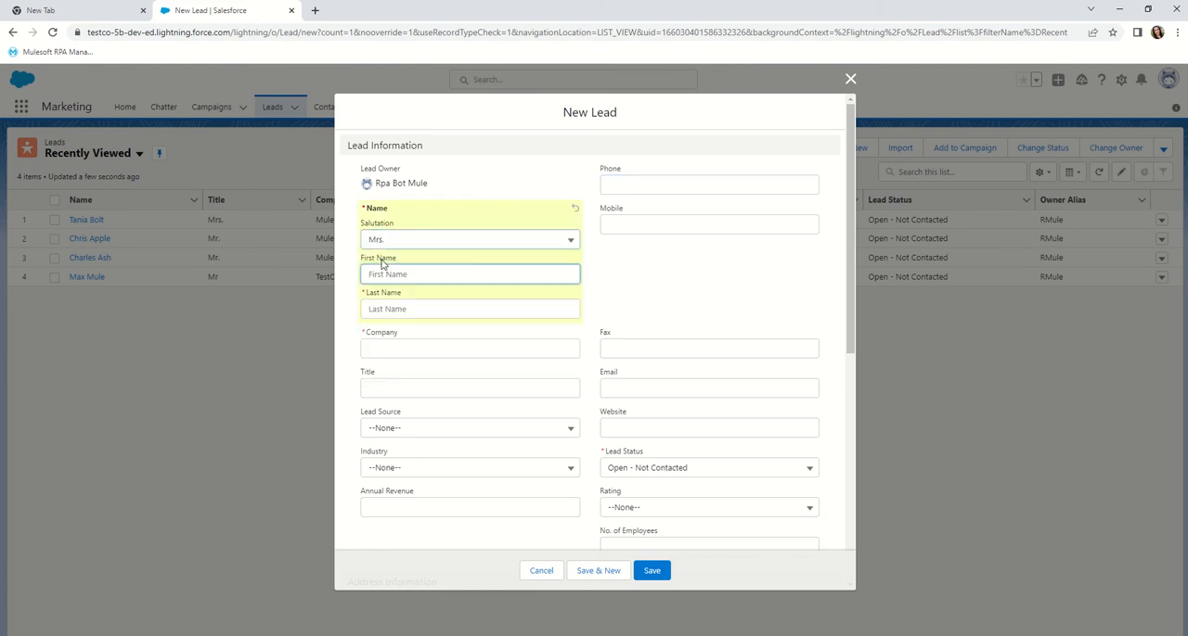
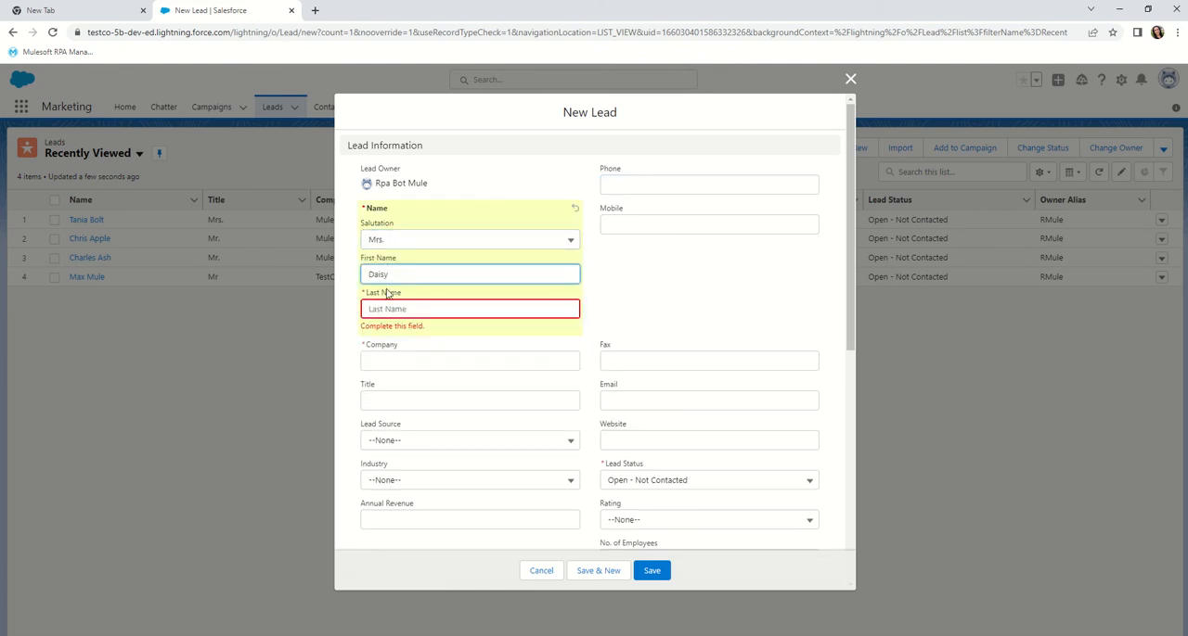
{"action": "left_click", "coordinate": [387, 296]}
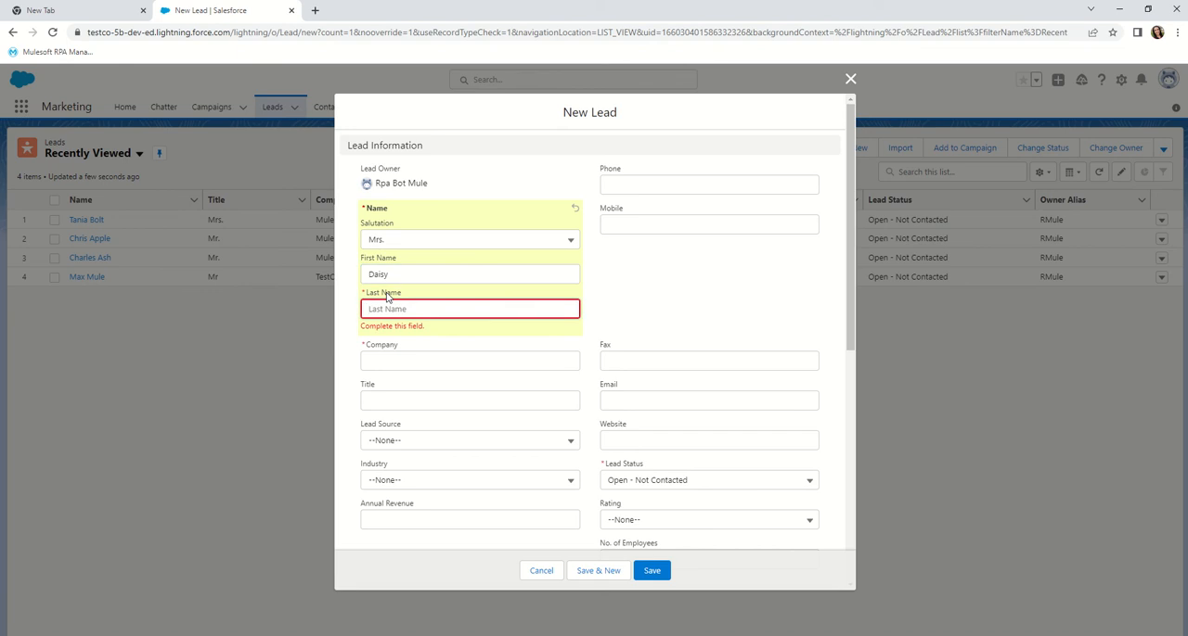
{"action": "type", "text": "Blossom"}
{"action": "key", "text": "Tab"}
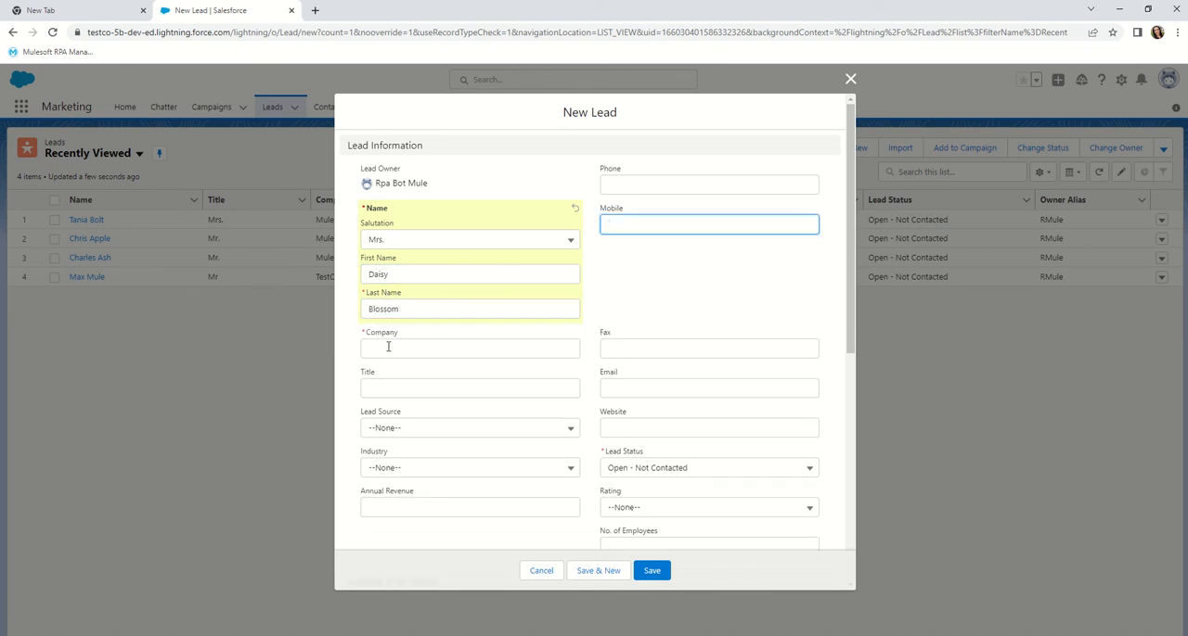
- Set the new lead's company to MuleSoft and title to Mrs
{"action": "left_click", "coordinate": [388, 346]}
{"action": "type", "text": "MuleSoft"}
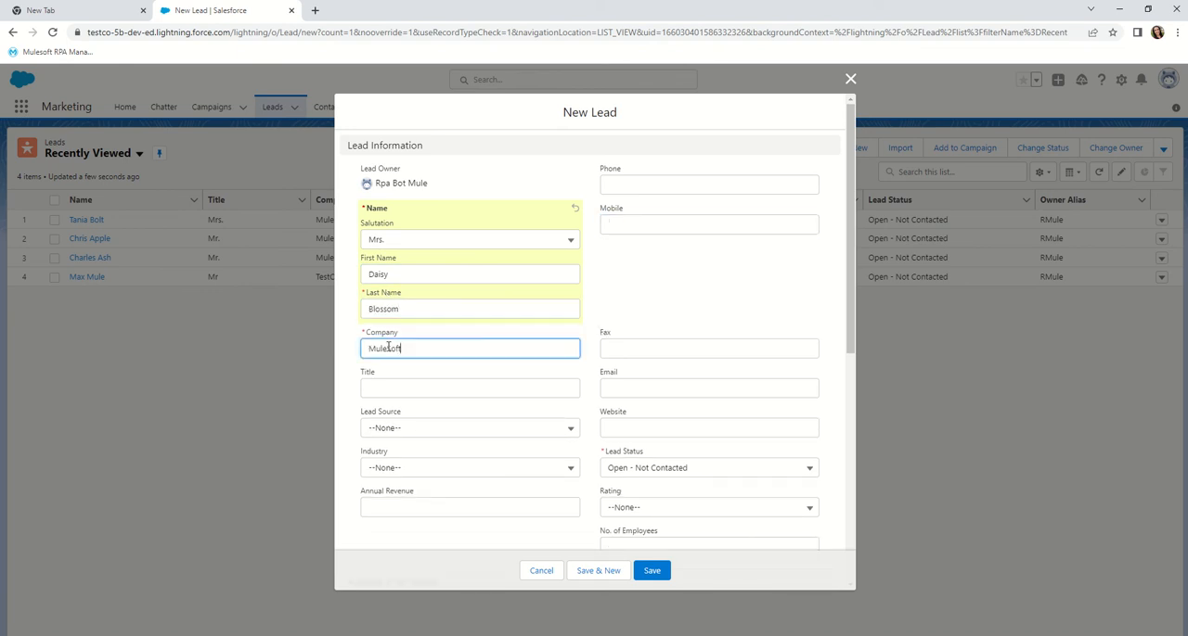
{"action": "left_click", "coordinate": [369, 374]}
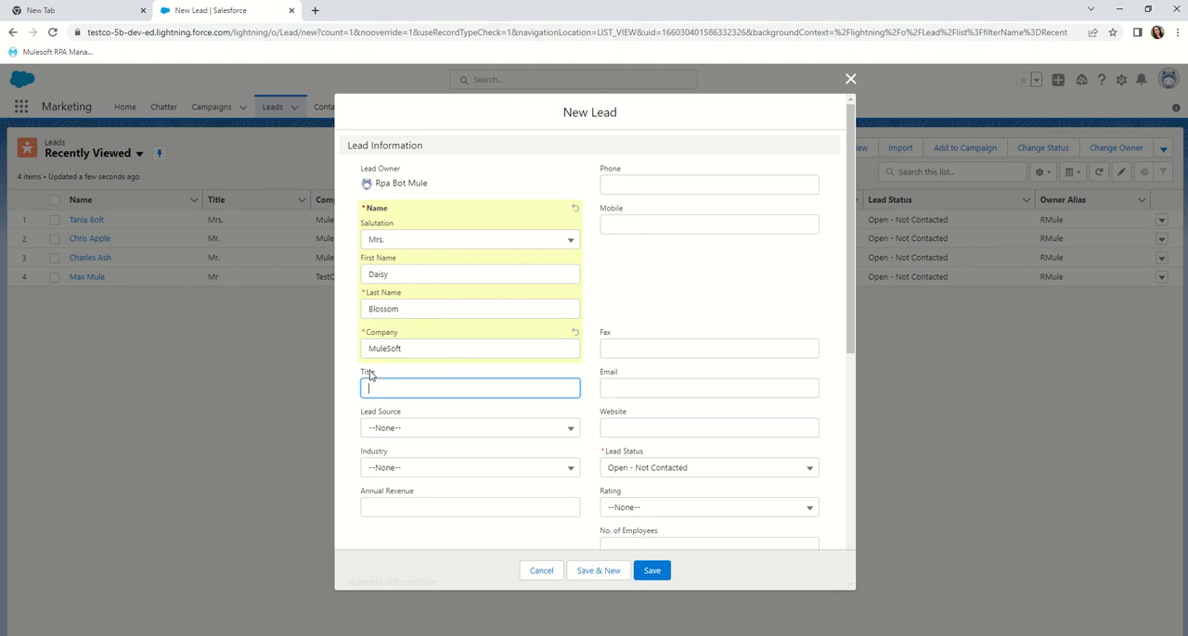
{"action": "type", "text": "Mrs."}
- Fill in the lead's phone number, mobile number and e-mail address, and save the lead
{"action": "left_click", "coordinate": [611, 175]}
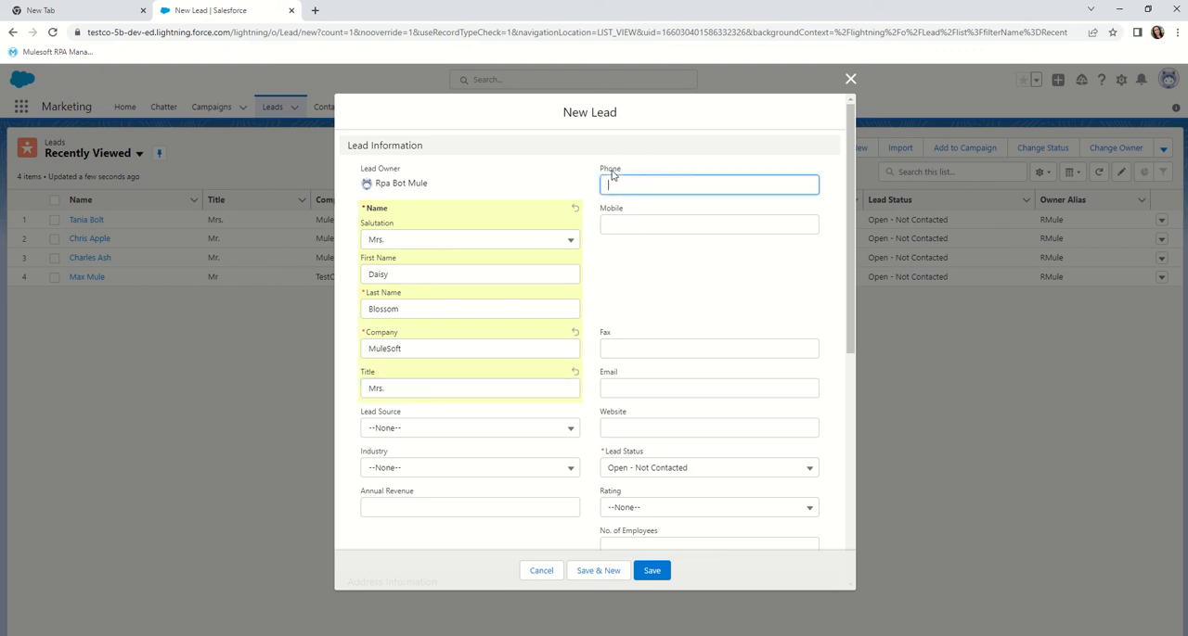
{"action": "type", "text": "33333333"}
{"action": "left_click", "coordinate": [614, 212]}
{"action": "type", "text": "33333333"}
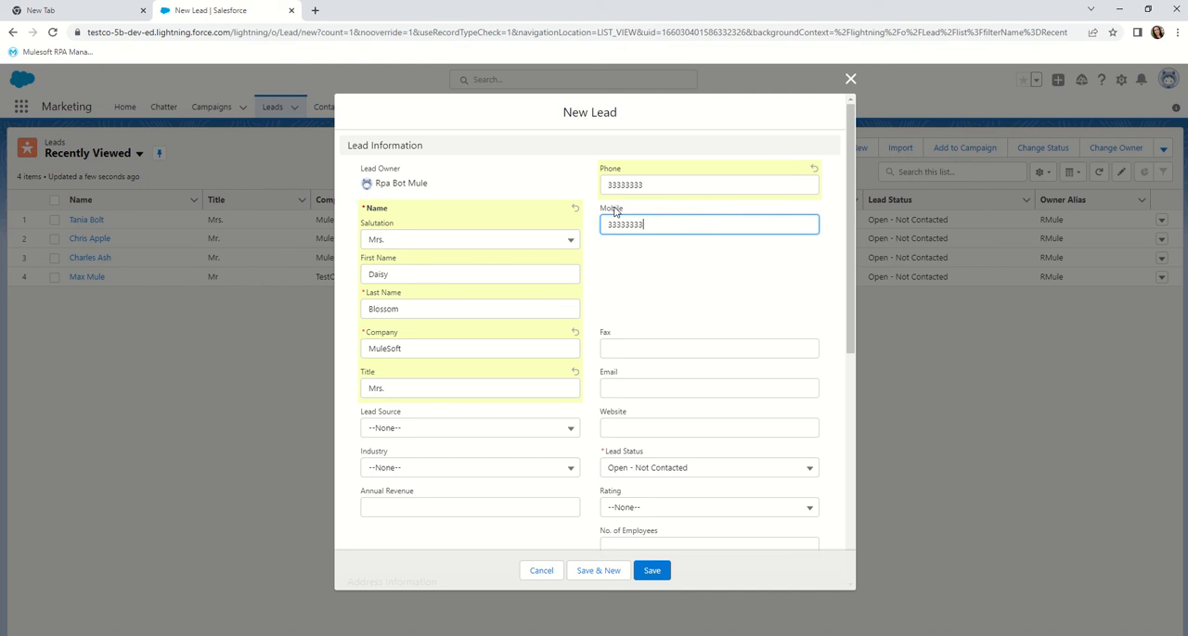
{"action": "left_click", "coordinate": [608, 376]}
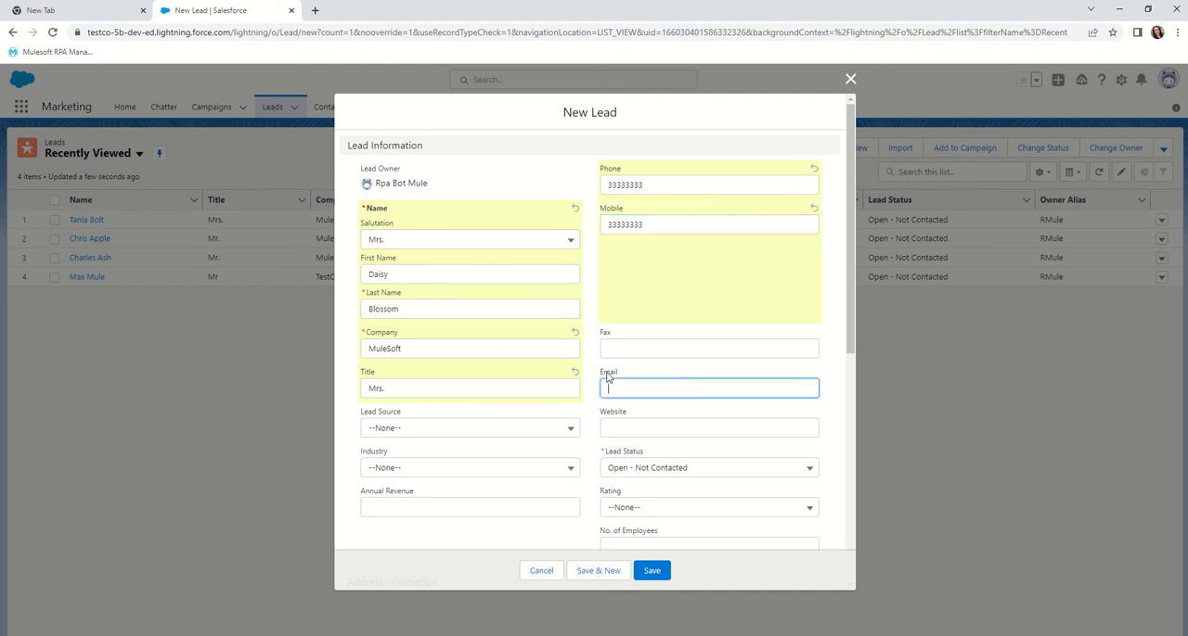
{"action": "left_click", "coordinate": [652, 573]}
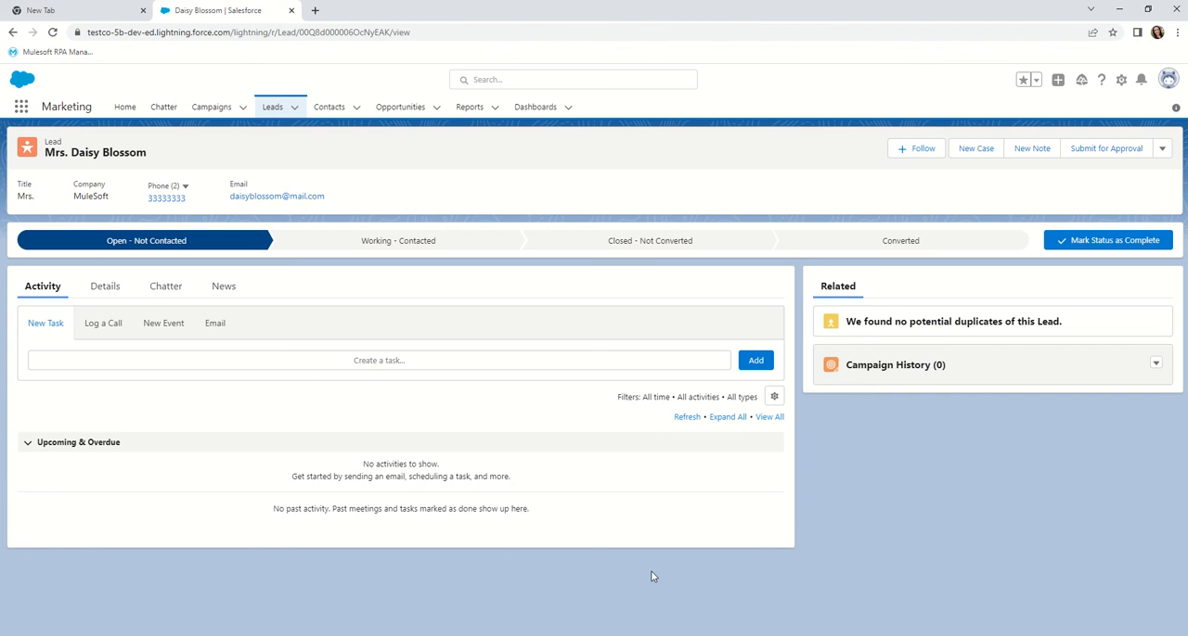
- Return to the Leads list and log out of Salesforce
{"action": "left_click", "coordinate": [271, 107]}
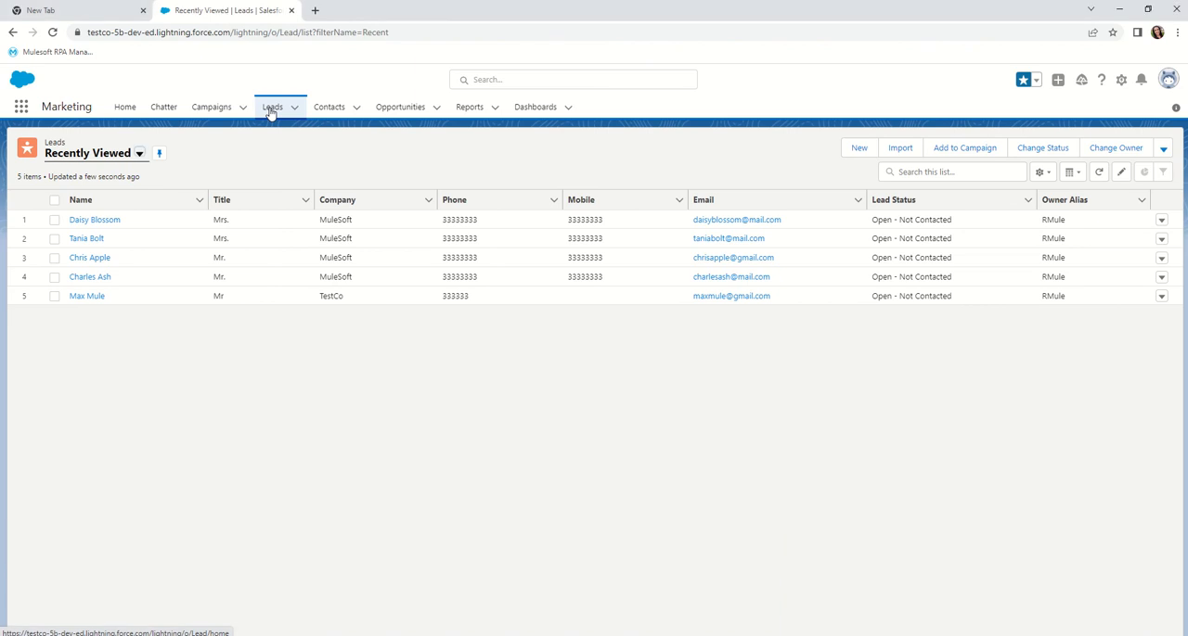
{"action": "left_click", "coordinate": [1168, 80]}
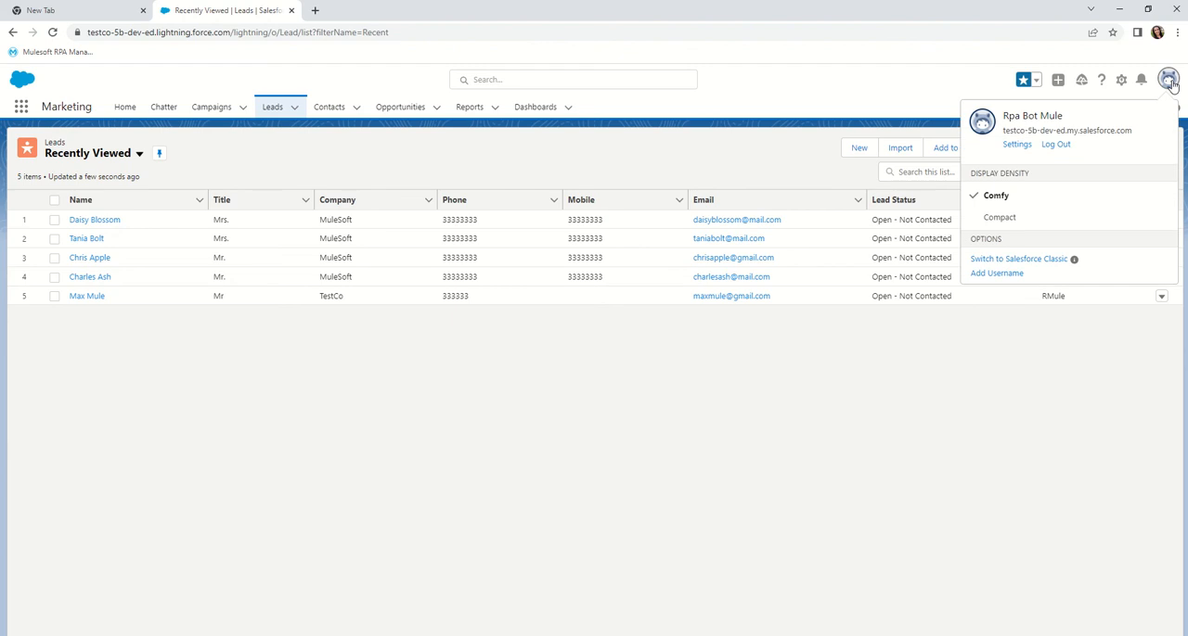
{"action": "left_click", "coordinate": [1050, 147]}
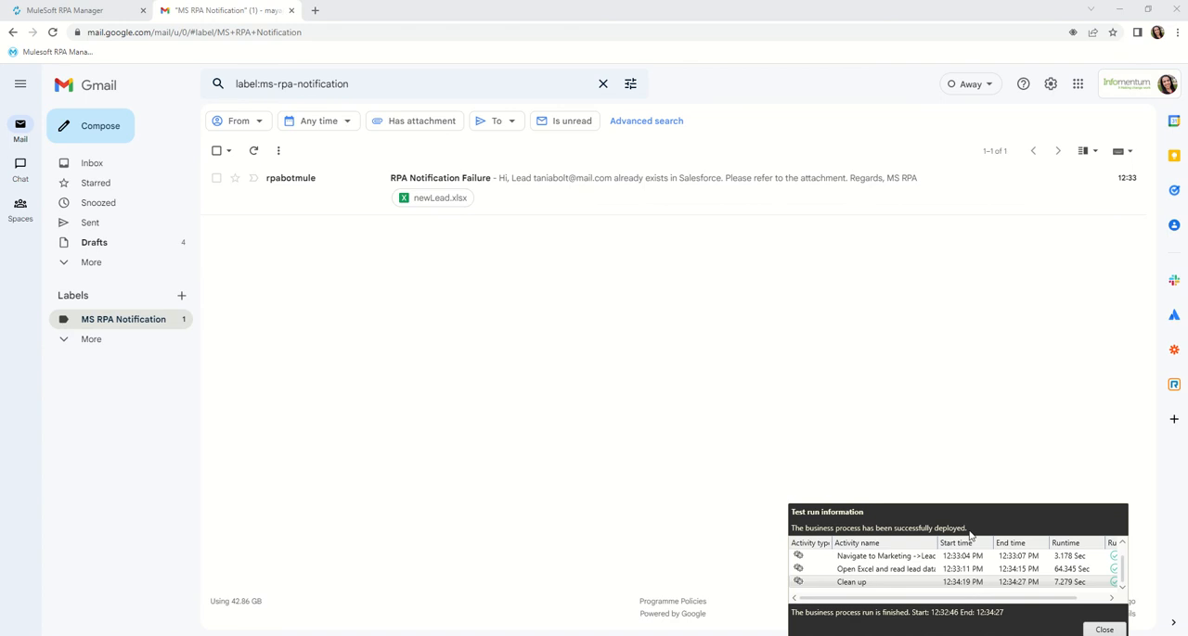
- Close the test run information and open the RPA Notification Failure e-mail in Gmail
{"action": "left_click", "coordinate": [1109, 632]}
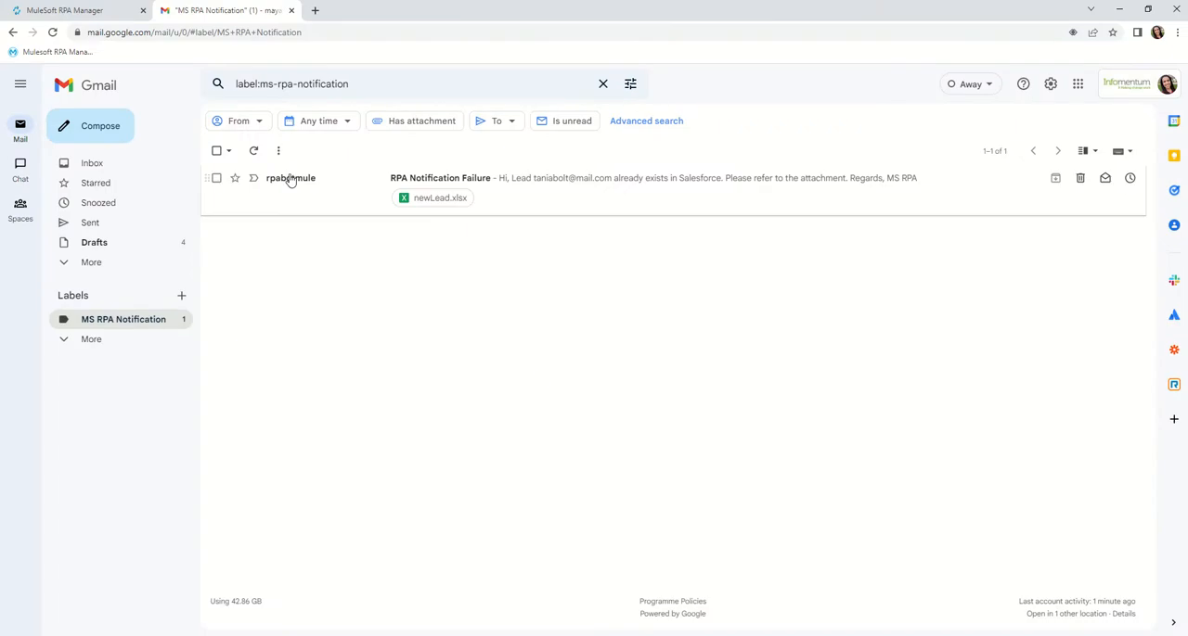
{"action": "left_click", "coordinate": [291, 179]}
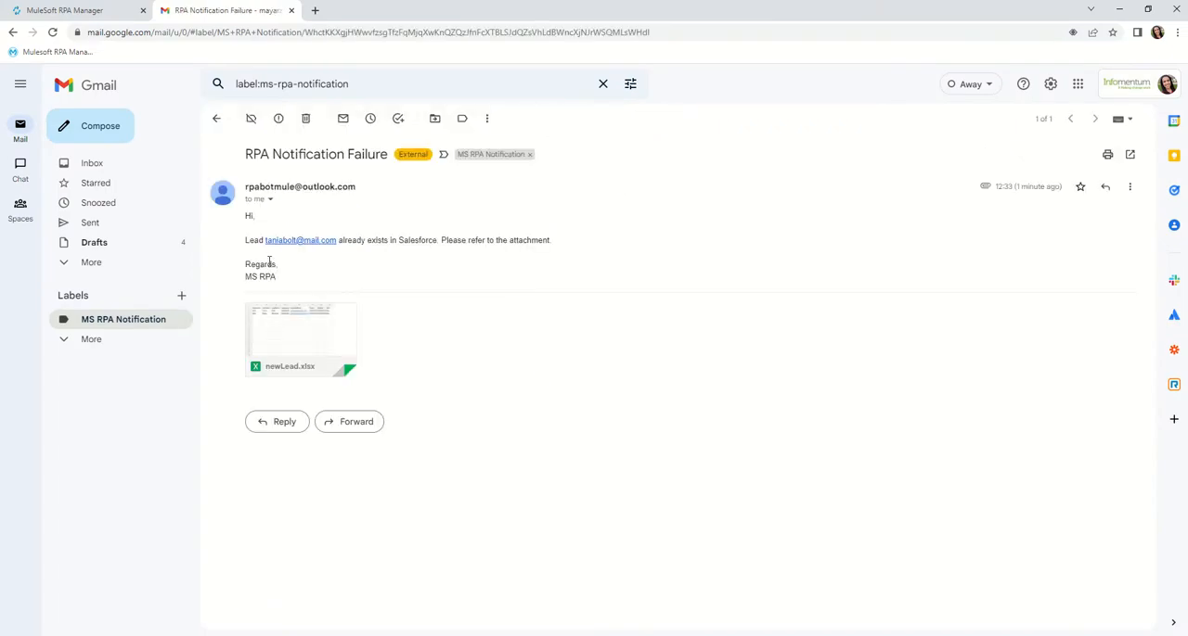